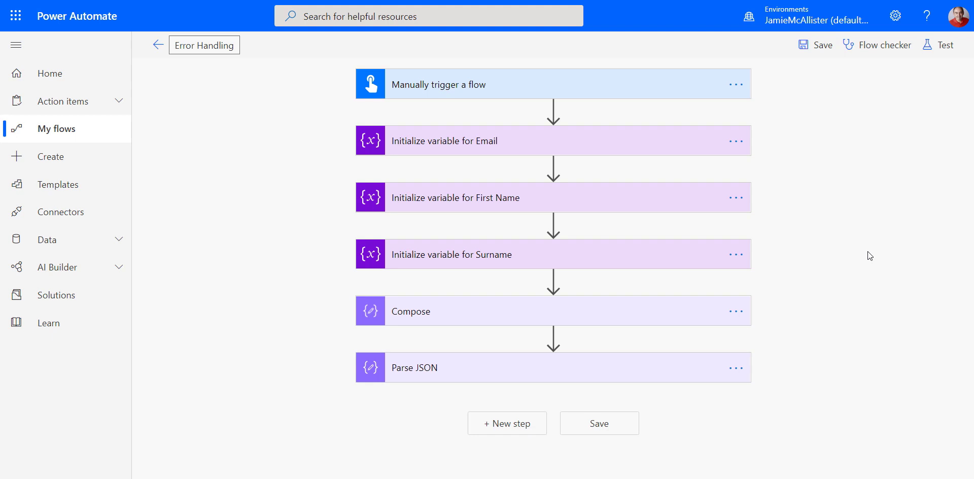
Run a test of the Error Handling flow, choosing to perform the trigger action manually
{"action": "left_click", "coordinate": [940, 48]}
{"action": "left_click", "coordinate": [788, 80]}
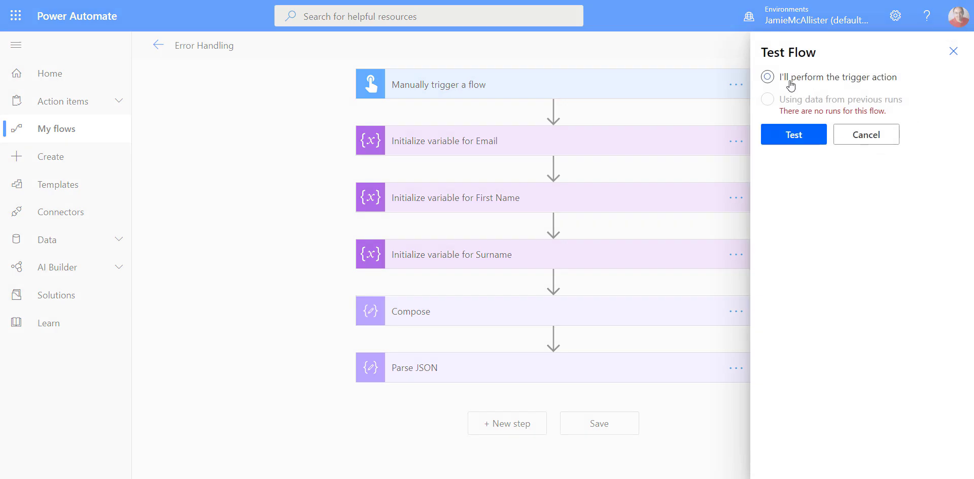
{"action": "left_click", "coordinate": [796, 135]}
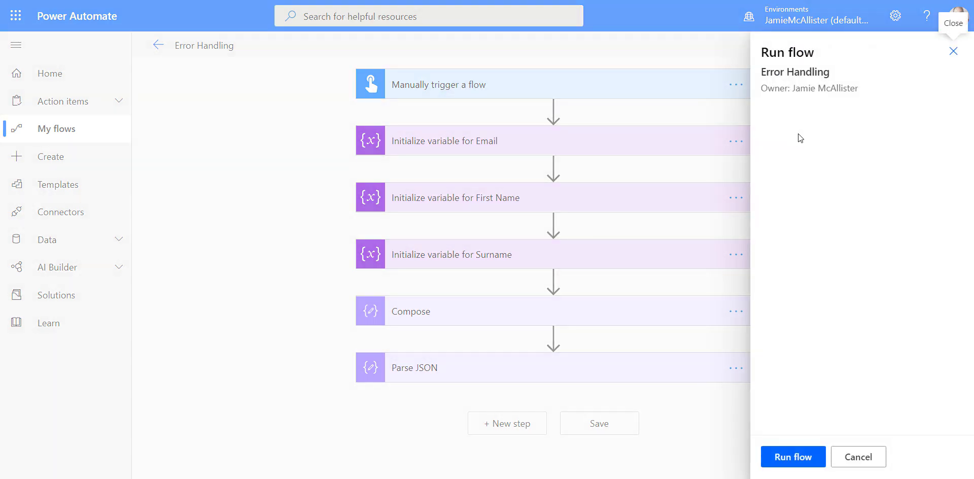
{"action": "left_click", "coordinate": [791, 457]}
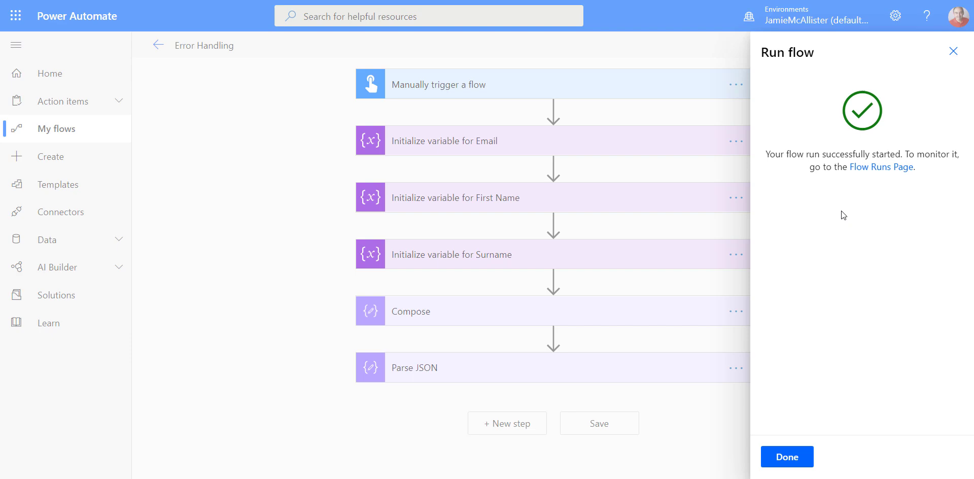
Open the latest test run from the Error Handling flow's run history
{"action": "left_click", "coordinate": [880, 168]}
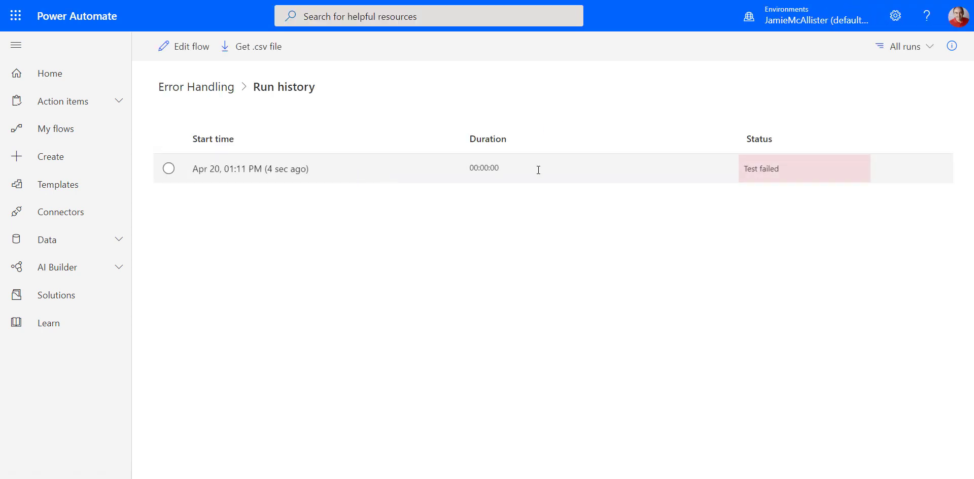
{"action": "left_click", "coordinate": [329, 168]}
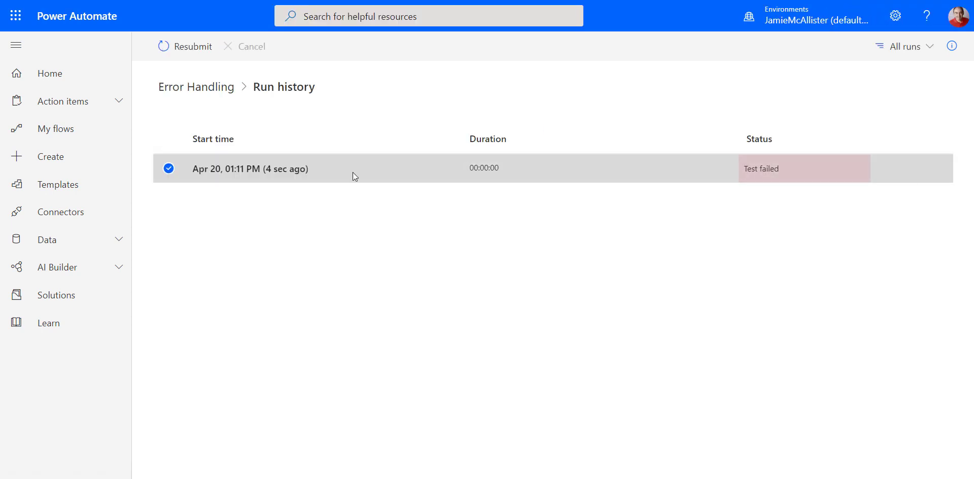
{"action": "left_click", "coordinate": [268, 171]}
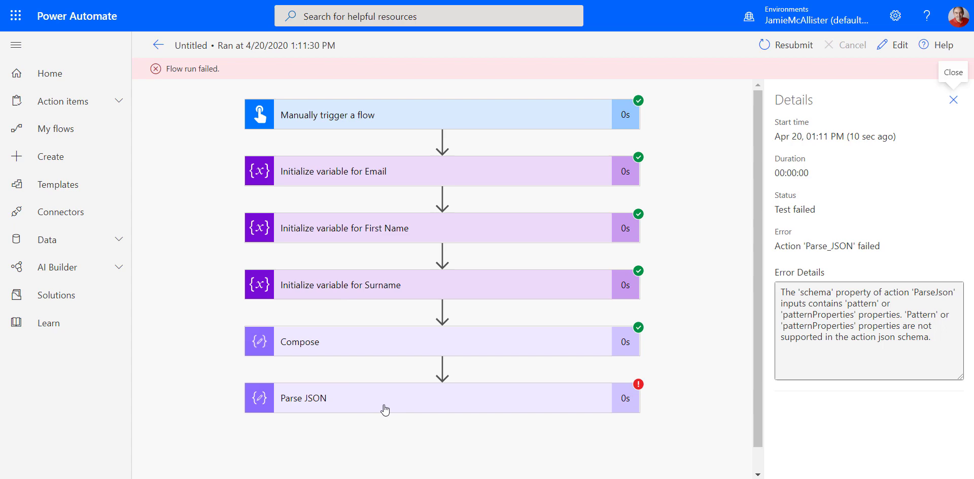
Examine the error message, content and schema of the Parse JSON action in the test run
{"action": "left_click", "coordinate": [386, 403]}
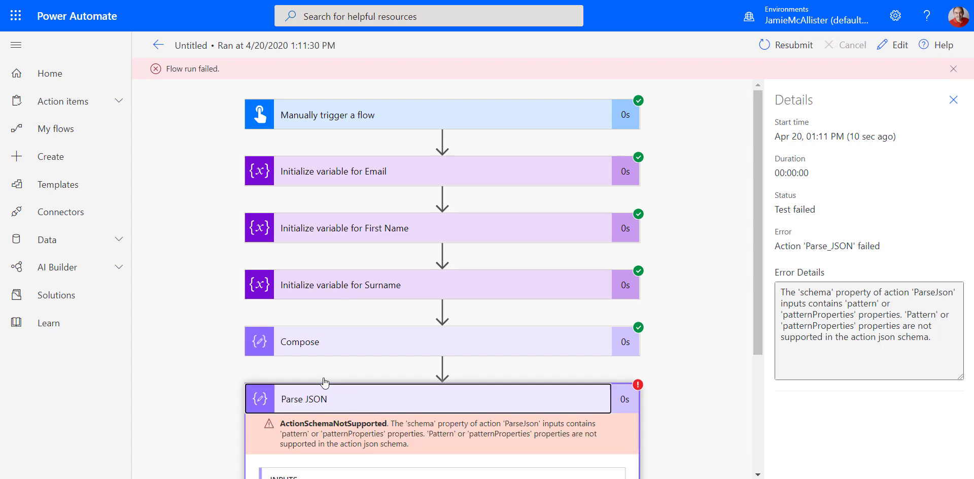
{"action": "scroll", "coordinate": [401, 447], "scroll_direction": "down", "scroll_amount": 5}
{"action": "scroll", "coordinate": [485, 371], "scroll_direction": "down", "scroll_amount": 5}
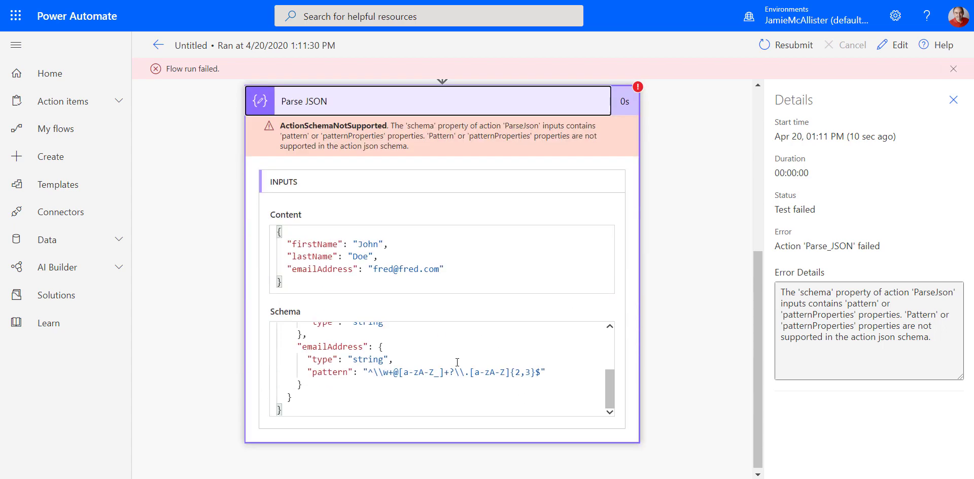
{"action": "scroll", "coordinate": [454, 338], "scroll_direction": "up", "scroll_amount": 6}
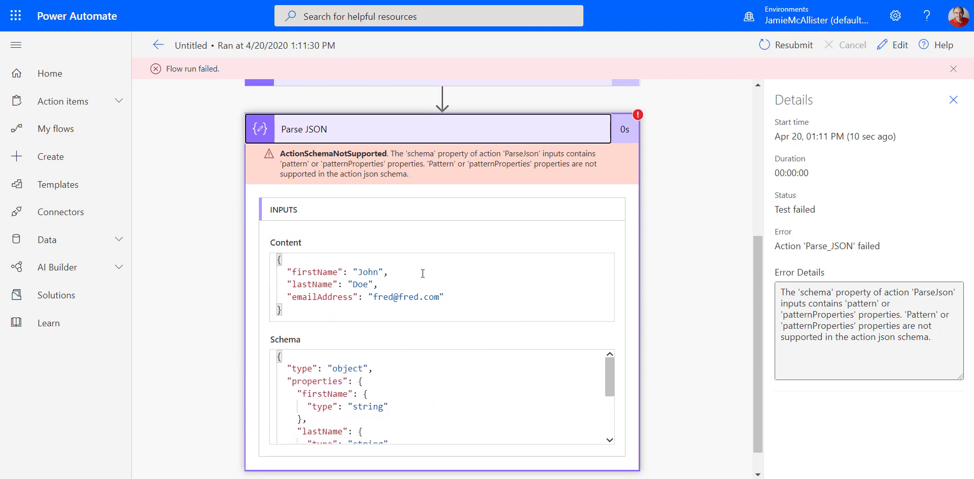
{"action": "scroll", "coordinate": [429, 284], "scroll_direction": "up", "scroll_amount": 3}
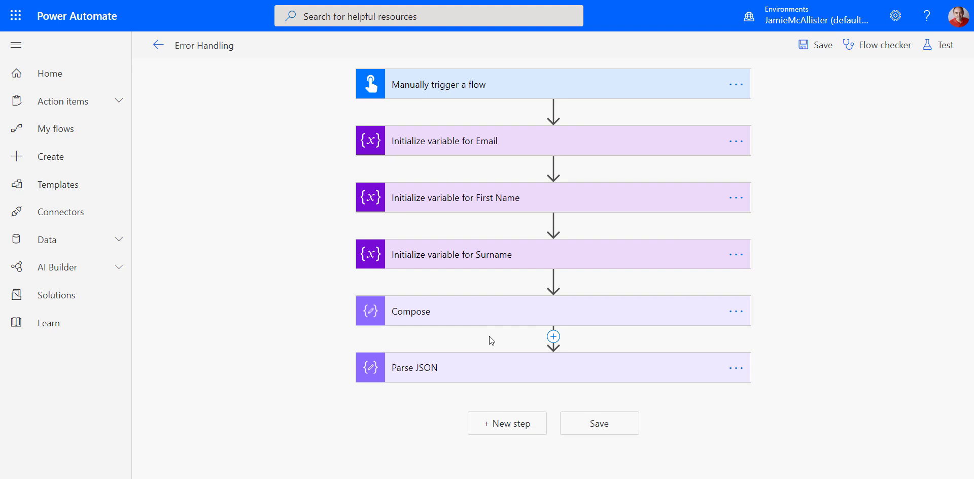
Add a Scope control action after Parse JSON in the Error Handling flow
{"action": "left_click", "coordinate": [506, 428]}
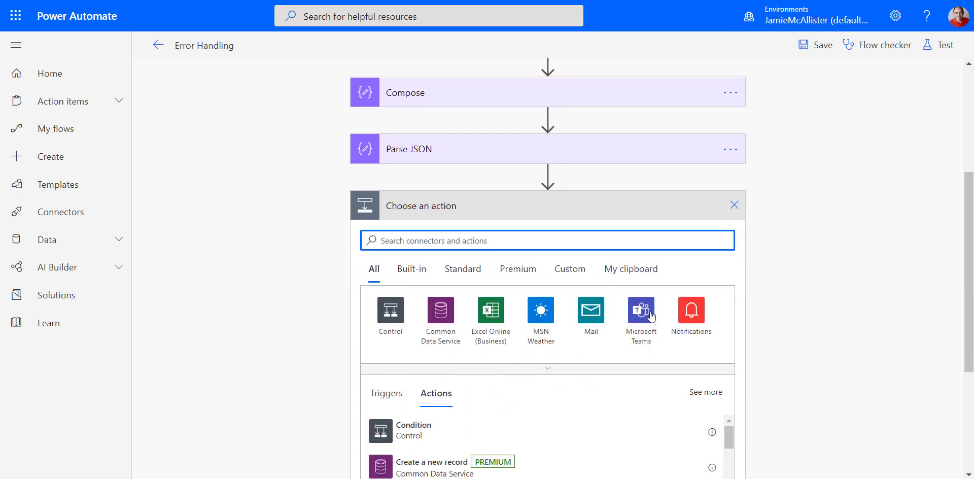
{"action": "type", "text": "scope"}
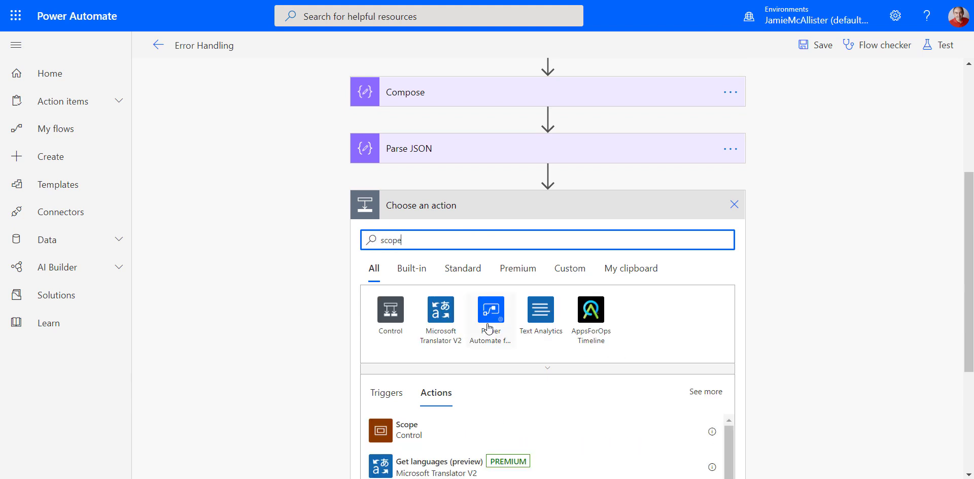
{"action": "scroll", "coordinate": [243, 287], "scroll_direction": "down", "scroll_amount": 3}
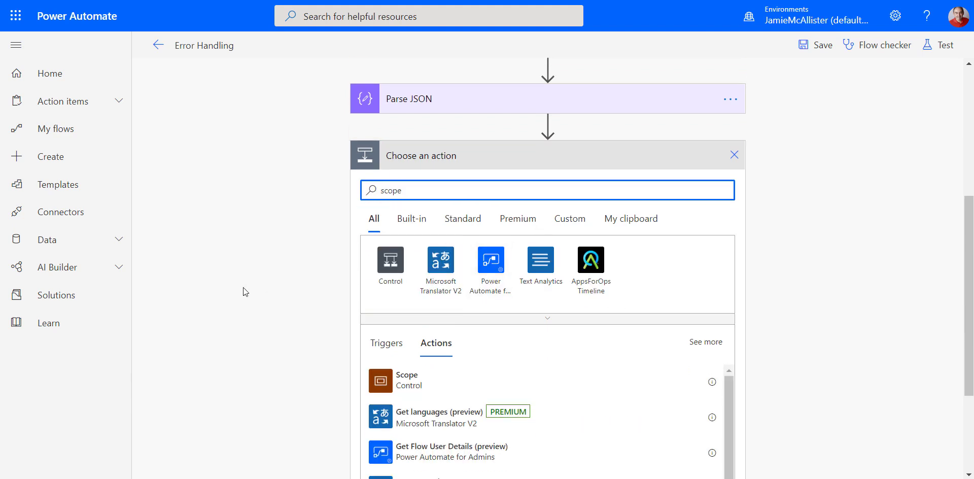
{"action": "left_click", "coordinate": [393, 289]}
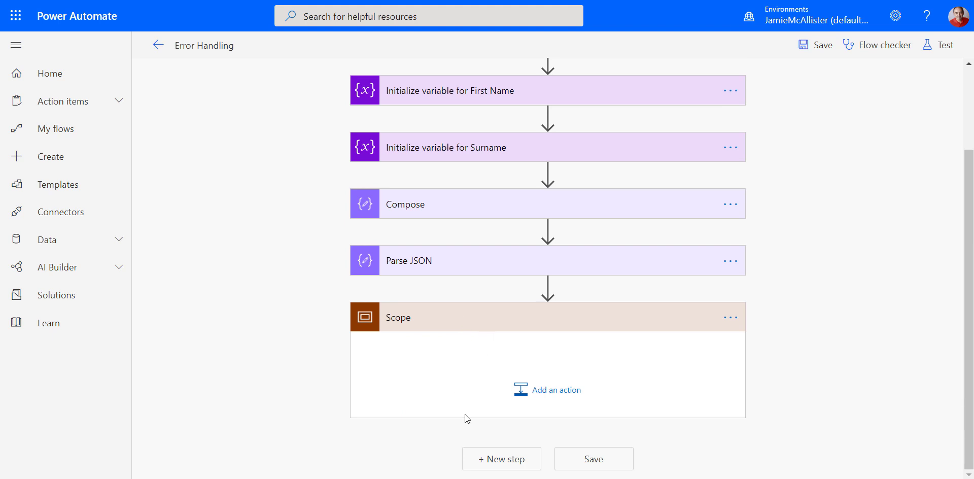
Add two more Scope control actions one after another at the end of the flow
{"action": "left_click", "coordinate": [504, 459]}
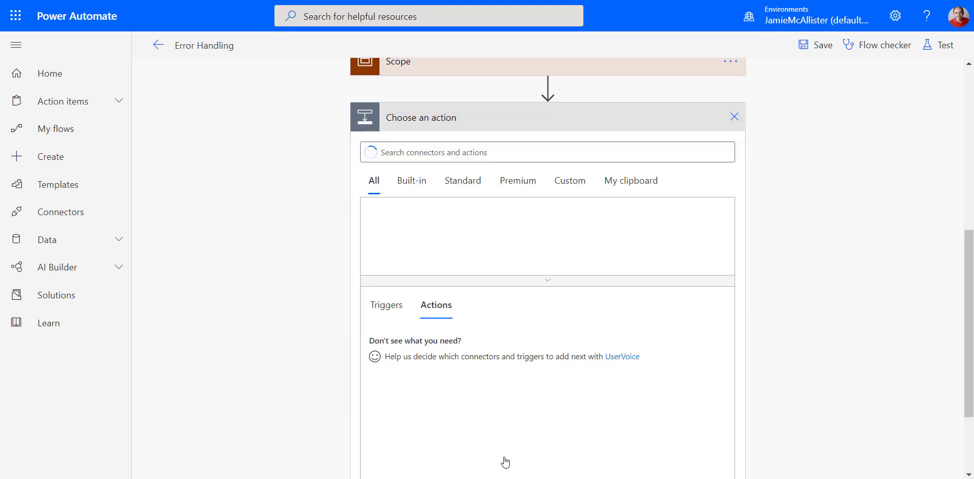
{"action": "type", "text": "scope"}
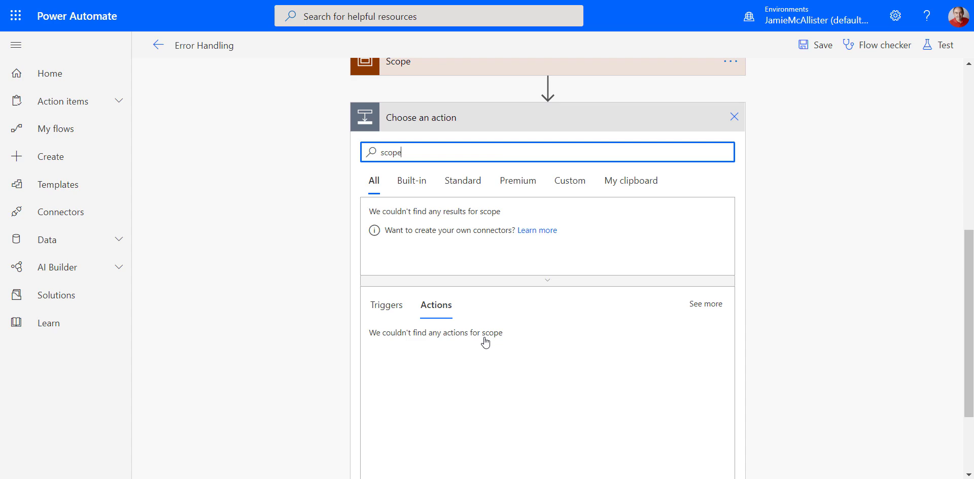
{"action": "left_click", "coordinate": [402, 345]}
{"action": "left_click", "coordinate": [497, 458]}
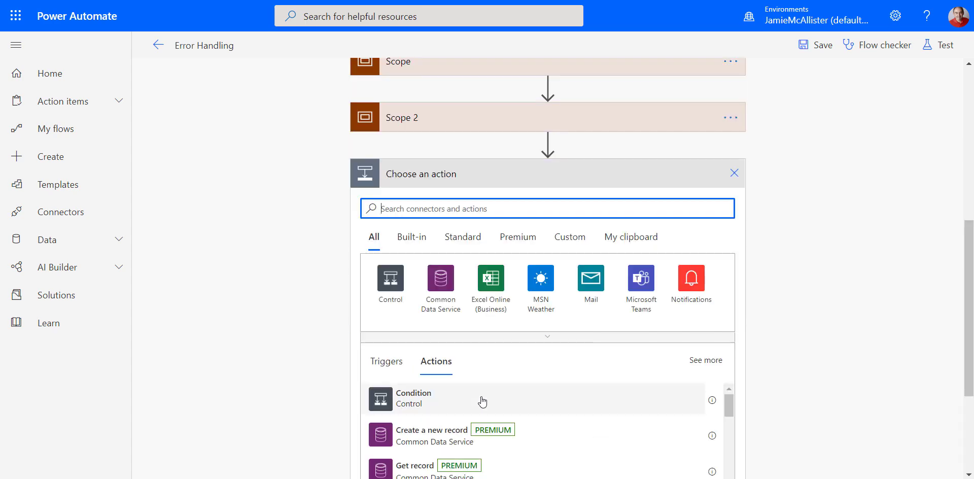
{"action": "type", "text": "scope"}
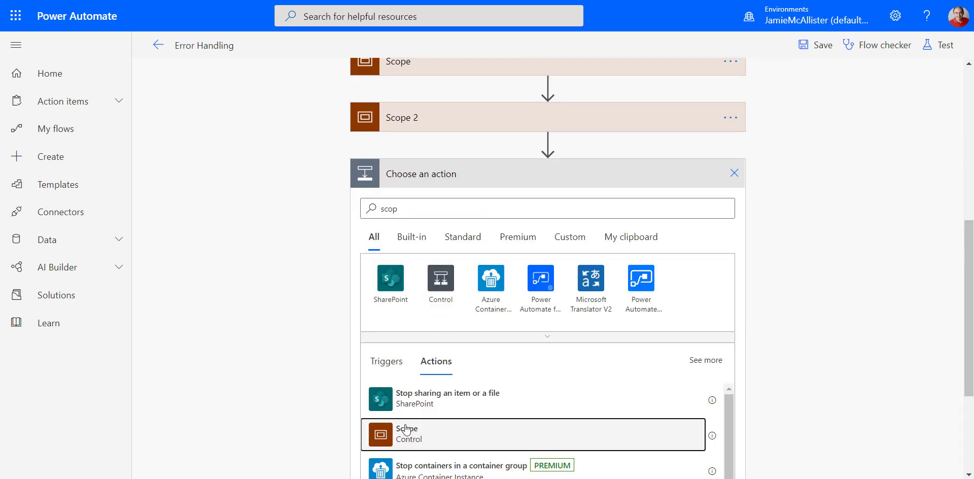
{"action": "left_click", "coordinate": [406, 434]}
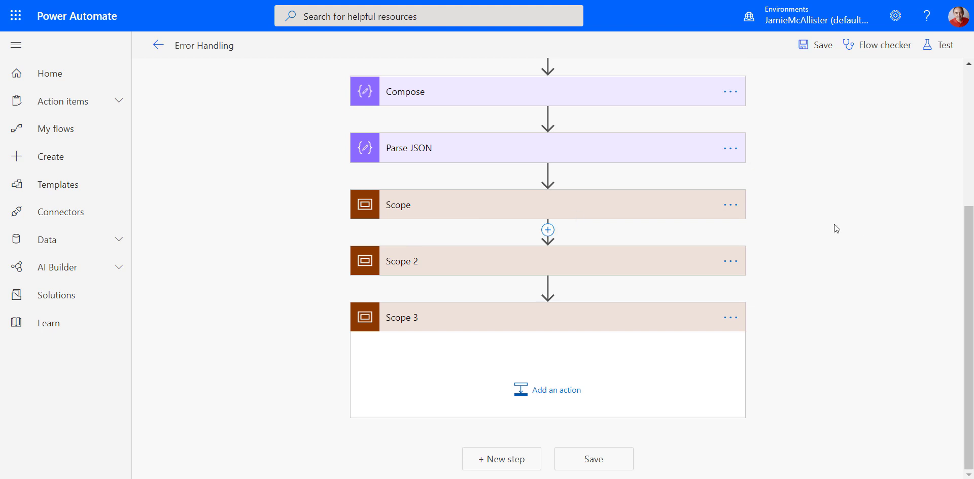
Rename the first scope, directly below Parse JSON, as Try
{"action": "left_click", "coordinate": [730, 208]}
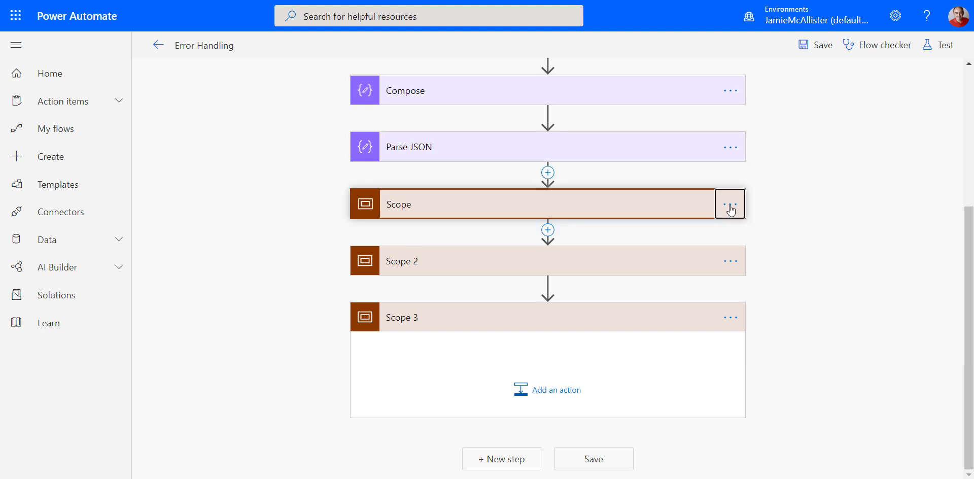
{"action": "left_click", "coordinate": [730, 208]}
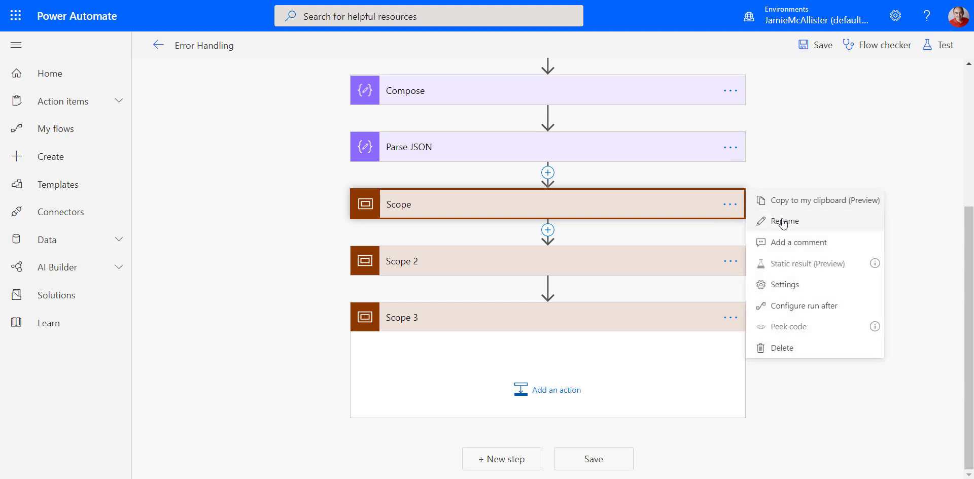
{"action": "left_click", "coordinate": [765, 218]}
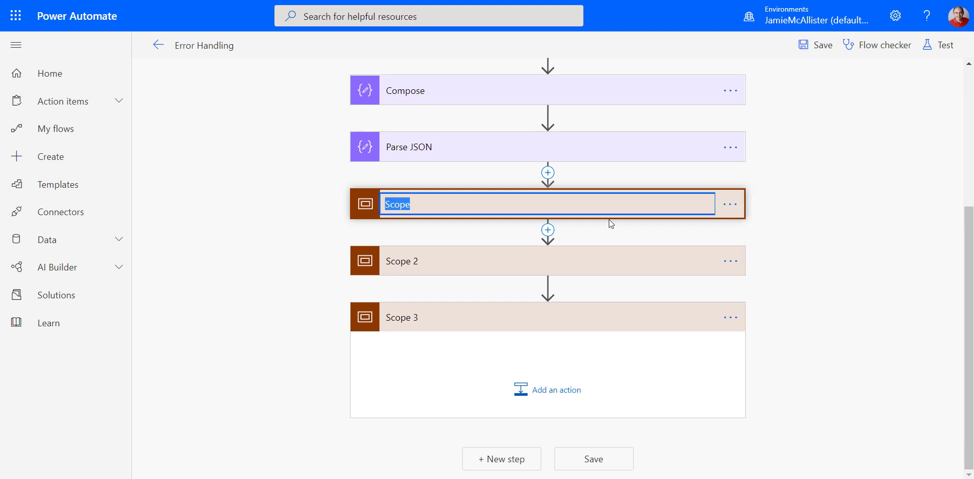
{"action": "type", "text": "Try"}
{"action": "left_click", "coordinate": [796, 248]}
Rename the second scope, directly below Try, as Catch
{"action": "left_click", "coordinate": [734, 262]}
{"action": "left_click", "coordinate": [740, 272]}
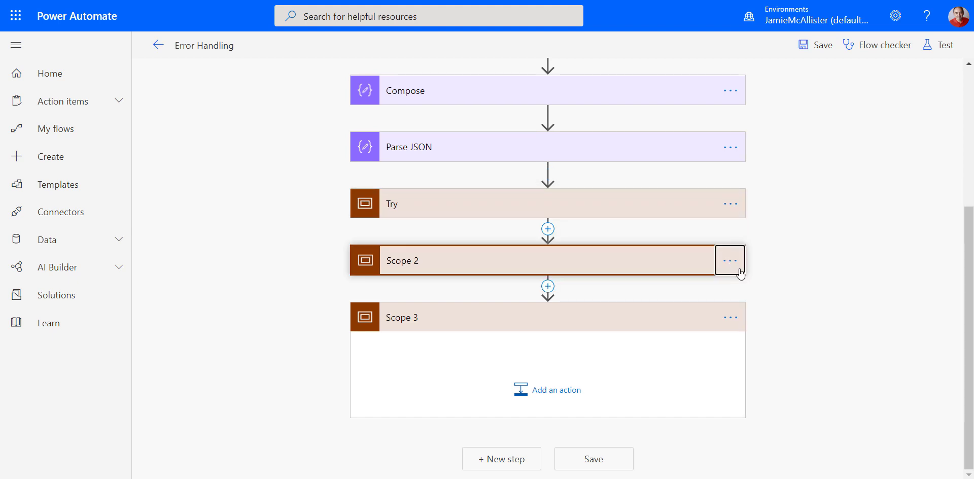
{"action": "left_click", "coordinate": [730, 261]}
{"action": "left_click", "coordinate": [766, 274]}
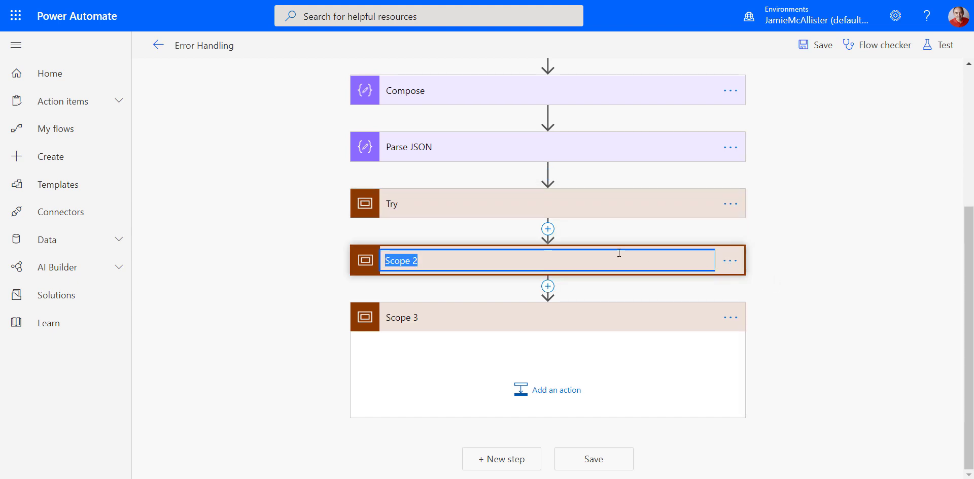
{"action": "type", "text": "Catch"}
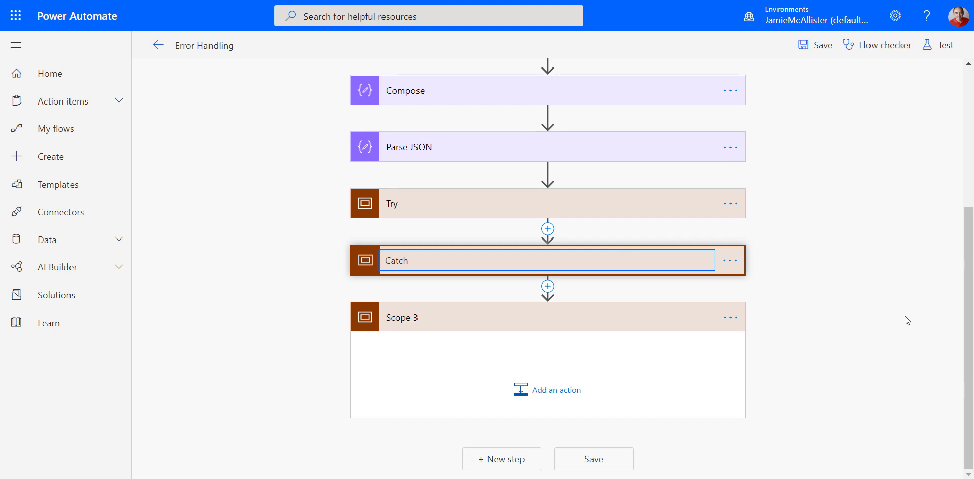
{"action": "left_click", "coordinate": [835, 273]}
Rename the third scope, the last one in the flow, as Finally
{"action": "left_click", "coordinate": [730, 317]}
{"action": "left_click", "coordinate": [772, 339]}
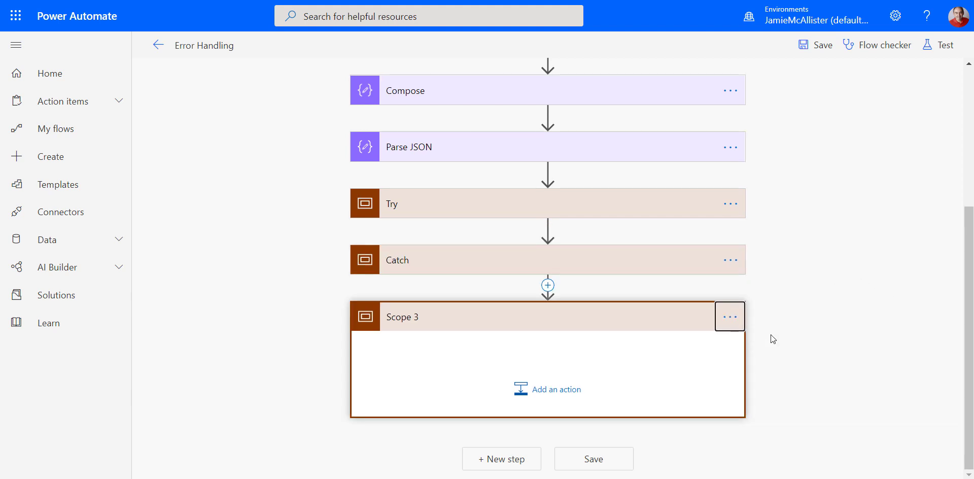
{"action": "left_click", "coordinate": [730, 317]}
{"action": "left_click", "coordinate": [769, 333]}
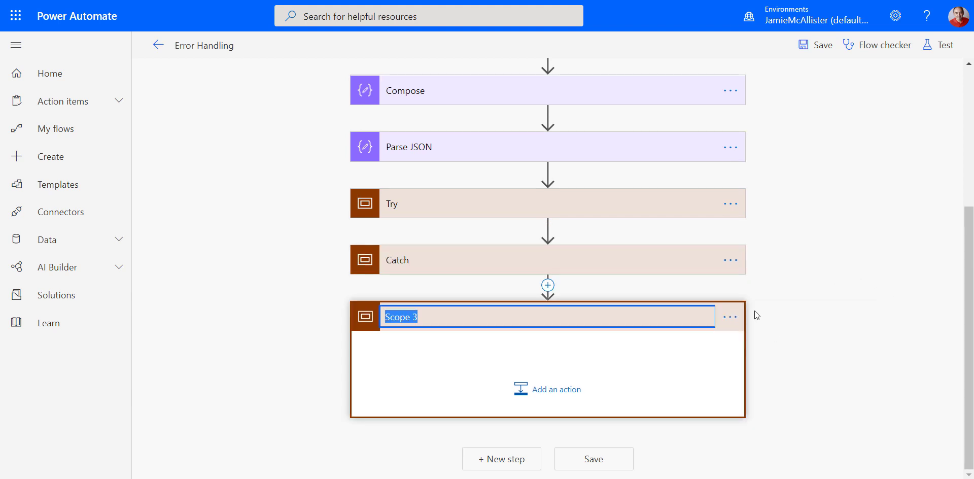
{"action": "type", "text": "Finally"}
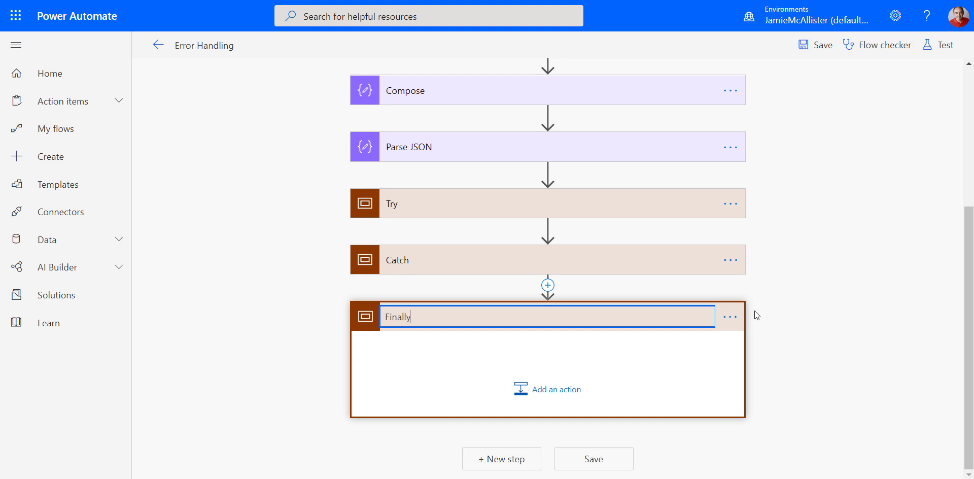
{"action": "left_click", "coordinate": [803, 271]}
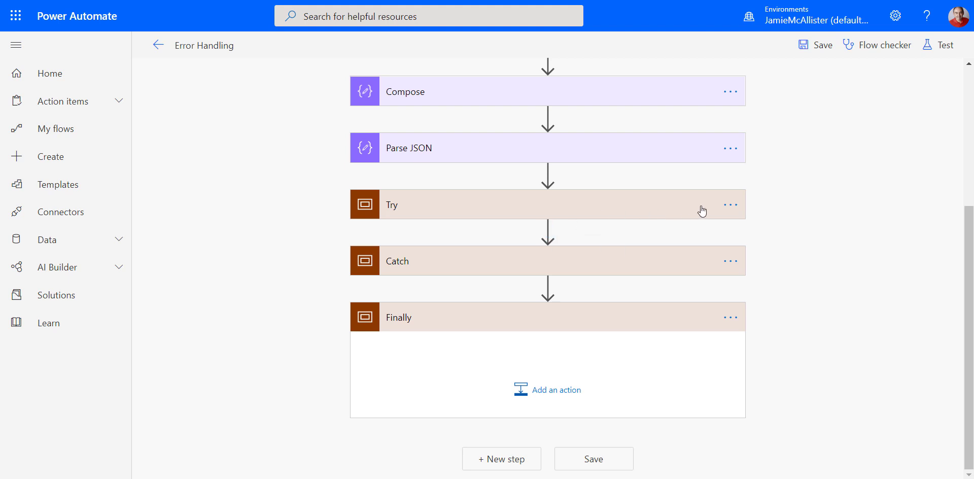
Configure the Catch scope to run after Try has failed or has timed out, instead of when it is successful
{"action": "left_click", "coordinate": [731, 262]}
{"action": "left_click", "coordinate": [733, 264]}
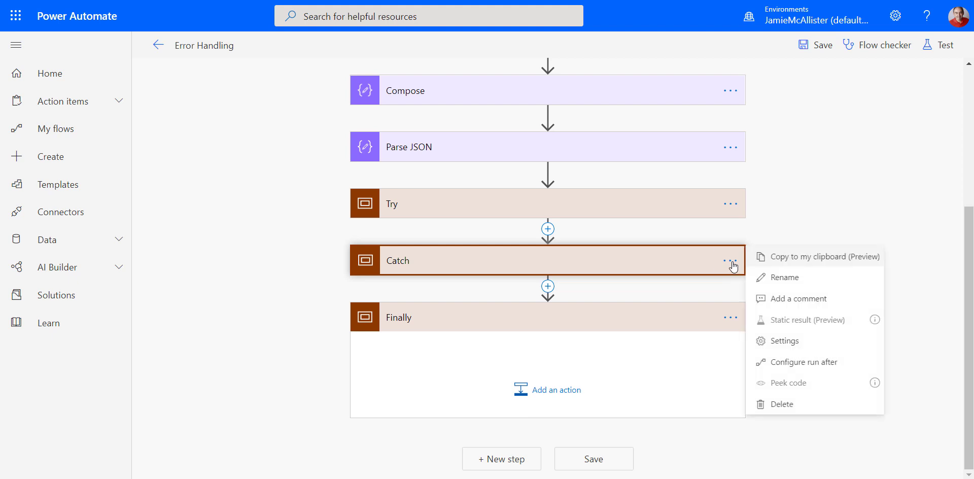
{"action": "left_click", "coordinate": [789, 362]}
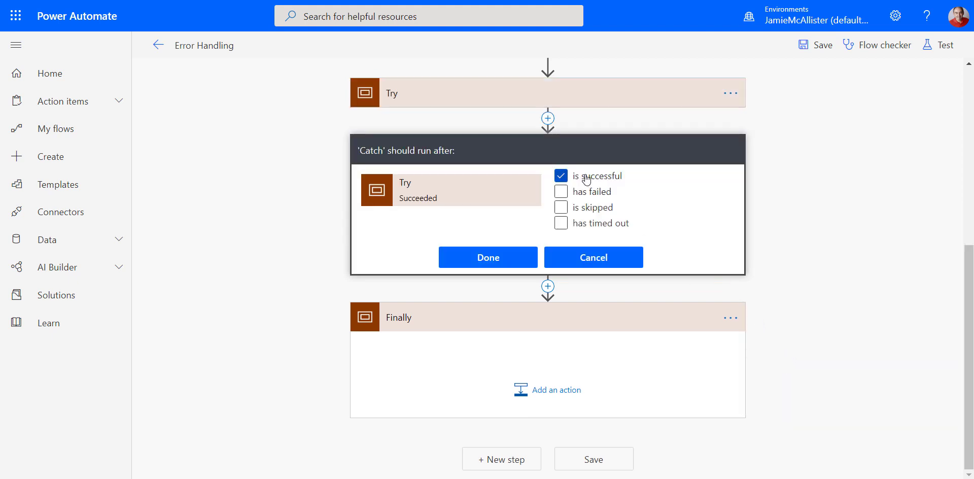
{"action": "left_click", "coordinate": [561, 176]}
{"action": "left_click", "coordinate": [563, 172]}
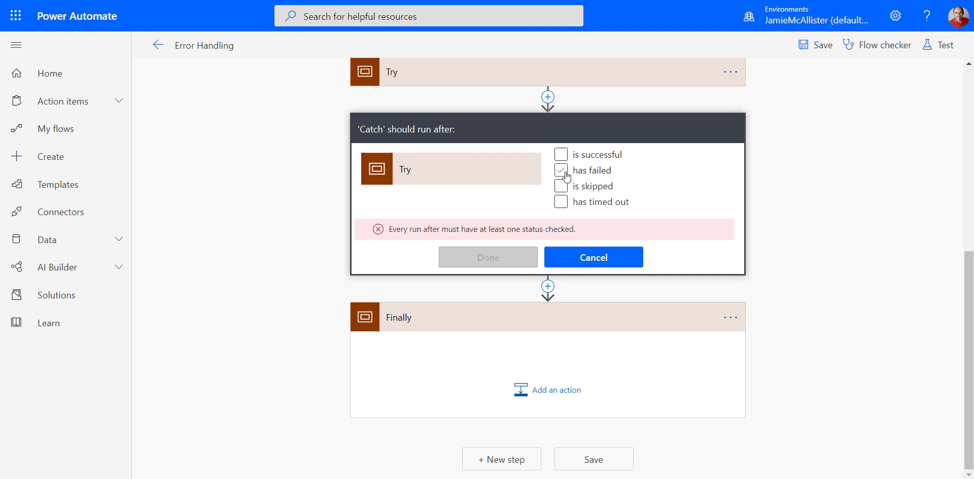
{"action": "left_click", "coordinate": [564, 173]}
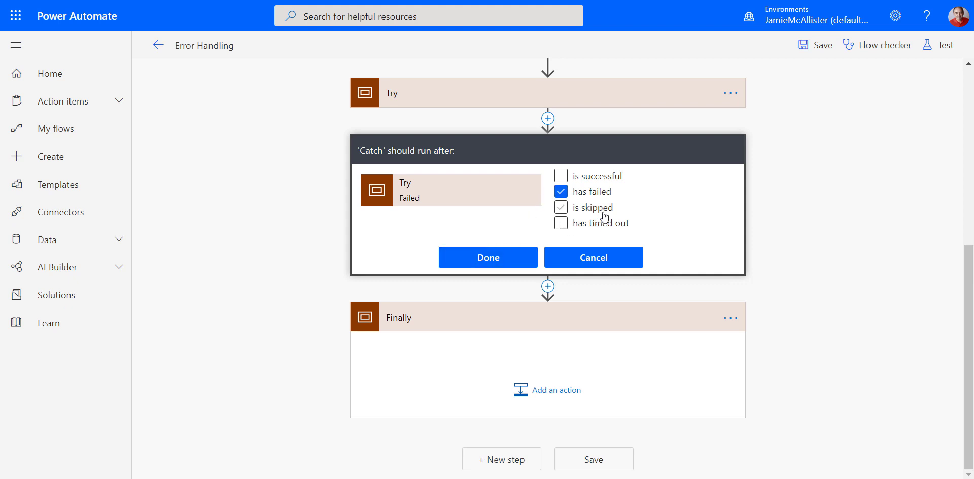
{"action": "left_click", "coordinate": [562, 224]}
{"action": "left_click", "coordinate": [489, 258]}
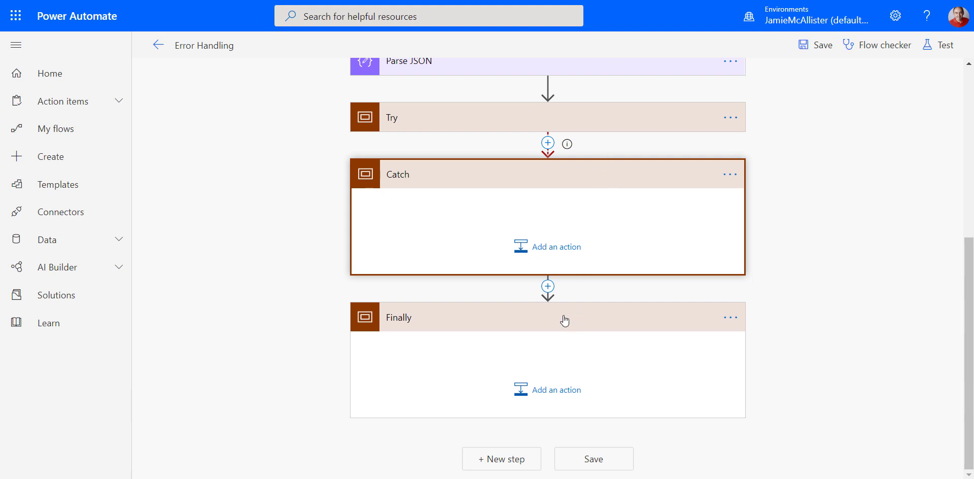
Configure the Finally scope to run after Catch is successful, has failed, is skipped or has timed out
{"action": "left_click", "coordinate": [729, 323]}
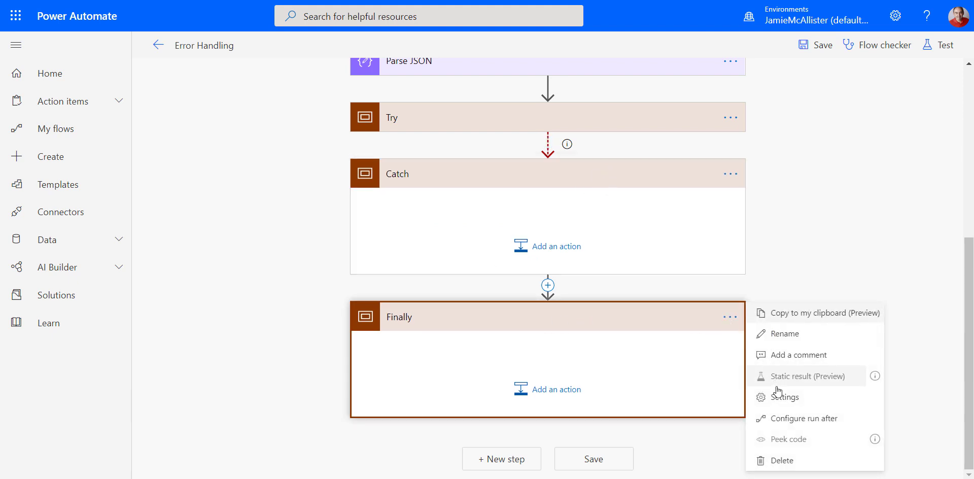
{"action": "left_click", "coordinate": [798, 424]}
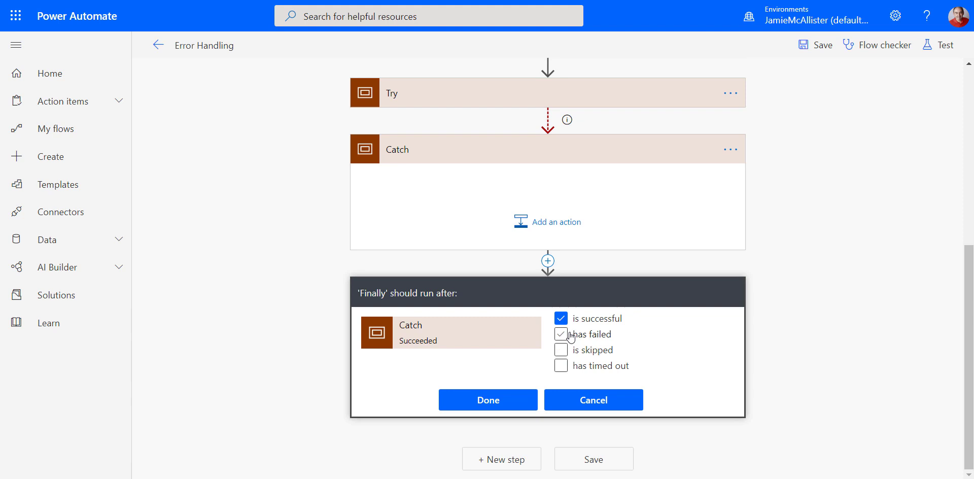
{"action": "left_click", "coordinate": [561, 335]}
{"action": "left_click", "coordinate": [562, 350]}
{"action": "left_click", "coordinate": [561, 366]}
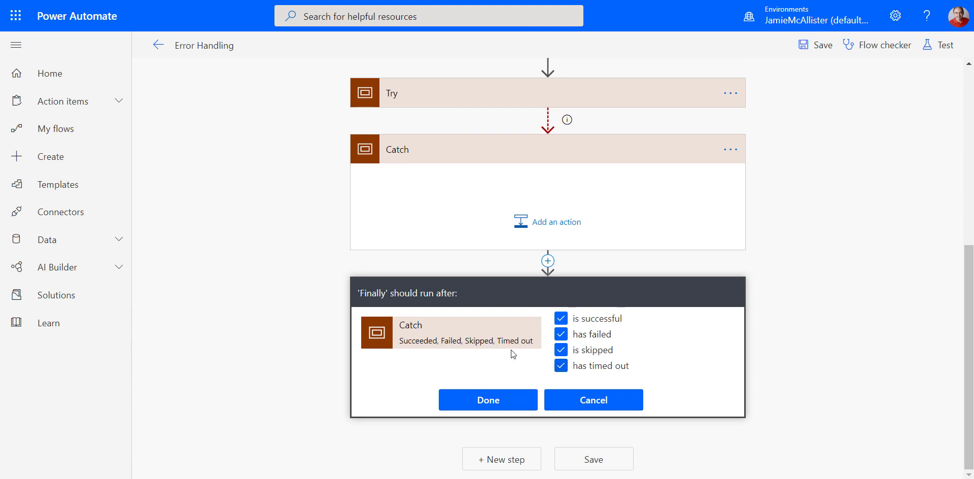
{"action": "left_click", "coordinate": [488, 399]}
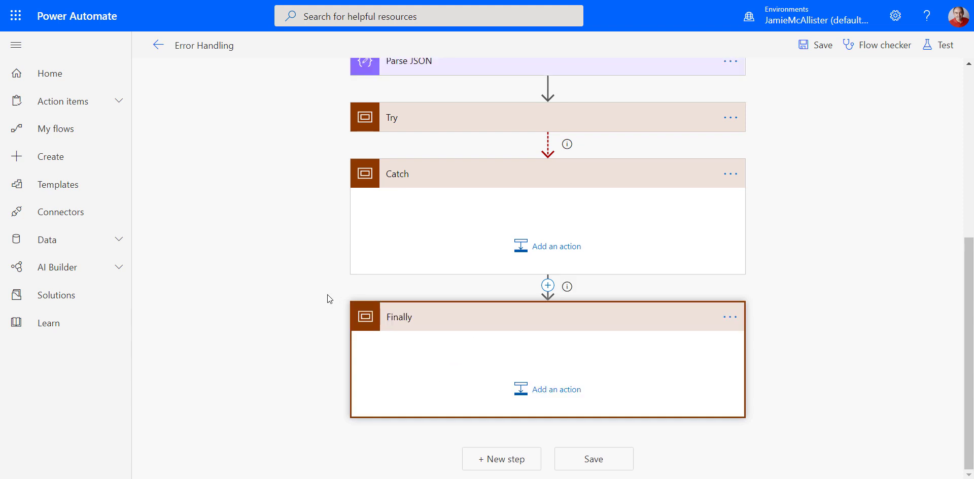
Expand the Try scope and move the Parse JSON action into it
{"action": "scroll", "coordinate": [333, 281], "scroll_direction": "up", "scroll_amount": 1}
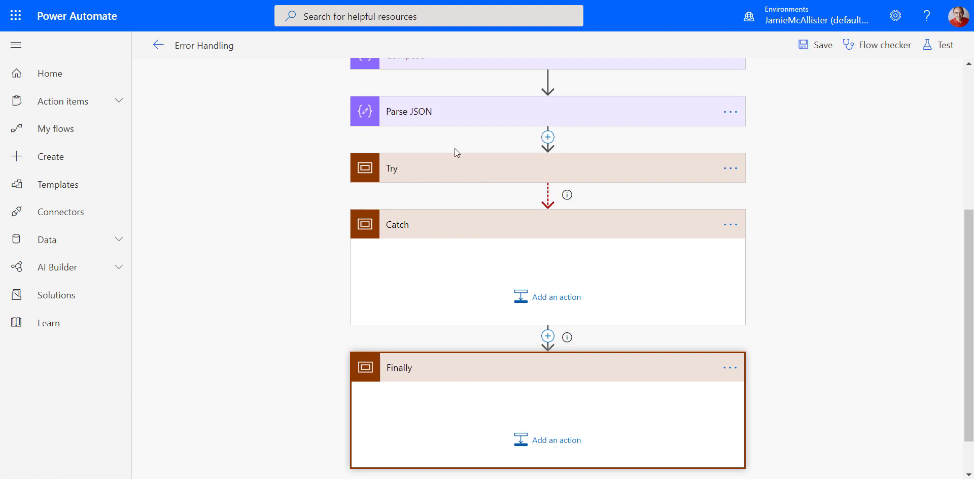
{"action": "left_click", "coordinate": [457, 172]}
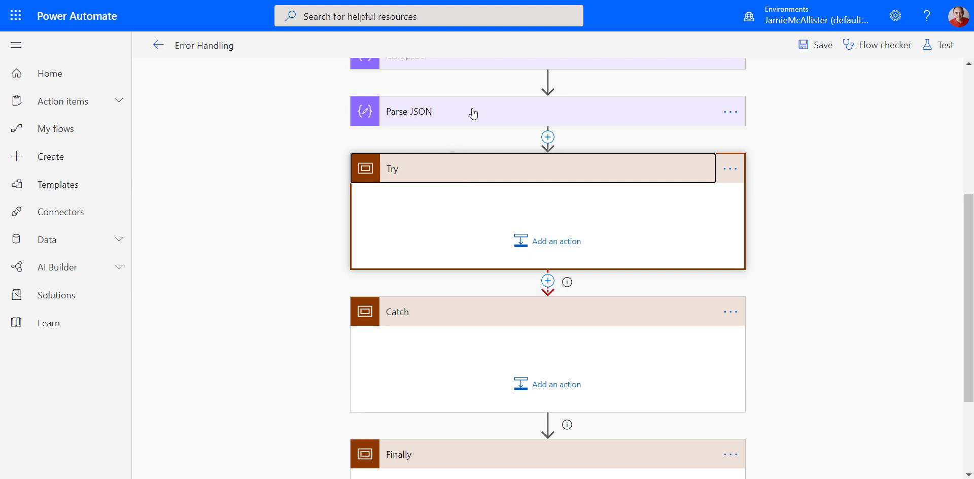
{"action": "left_click_drag", "start_coordinate": [472, 111], "coordinate": [456, 212]}
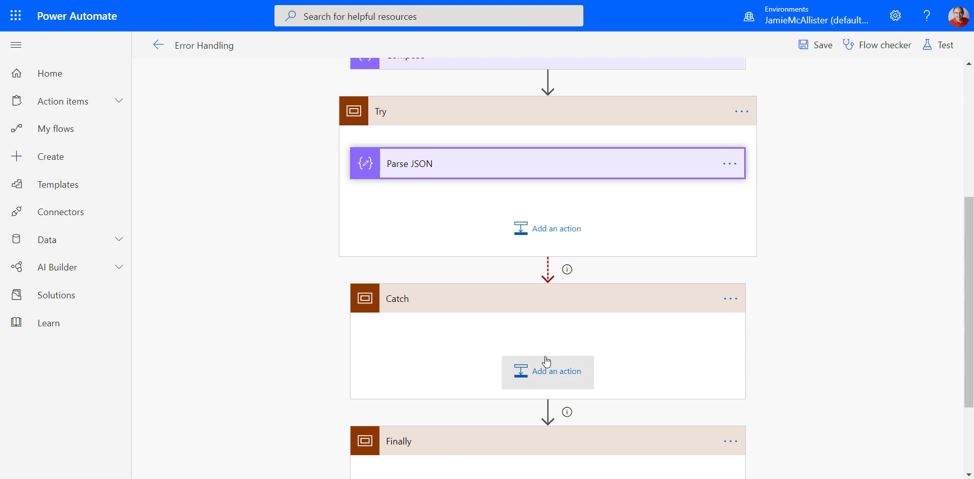
Insert an Initialize variable action between Compose and the Try scope
{"action": "scroll", "coordinate": [601, 350], "scroll_direction": "up", "scroll_amount": 3}
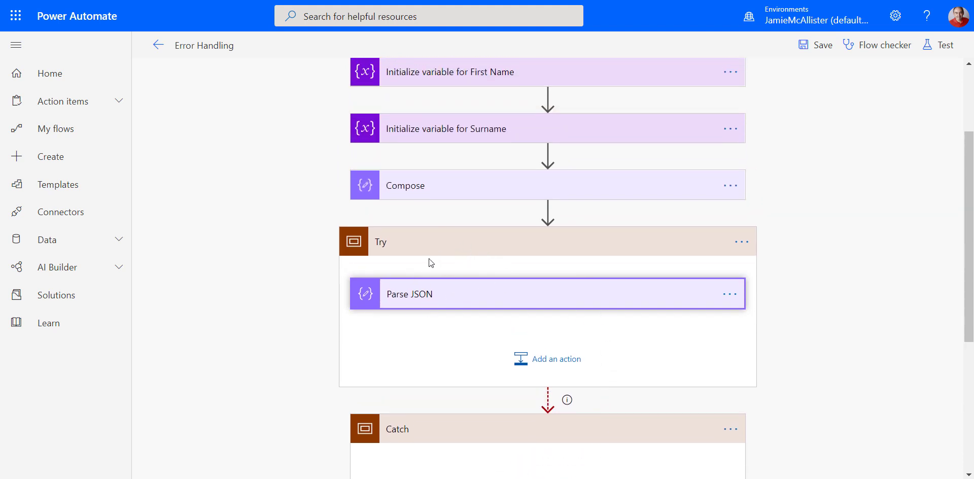
{"action": "left_click", "coordinate": [548, 212]}
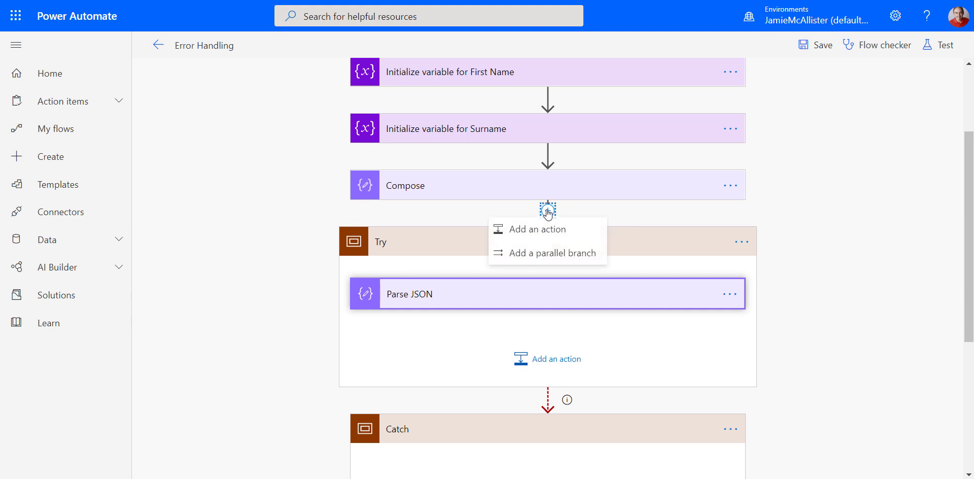
{"action": "left_click", "coordinate": [538, 229]}
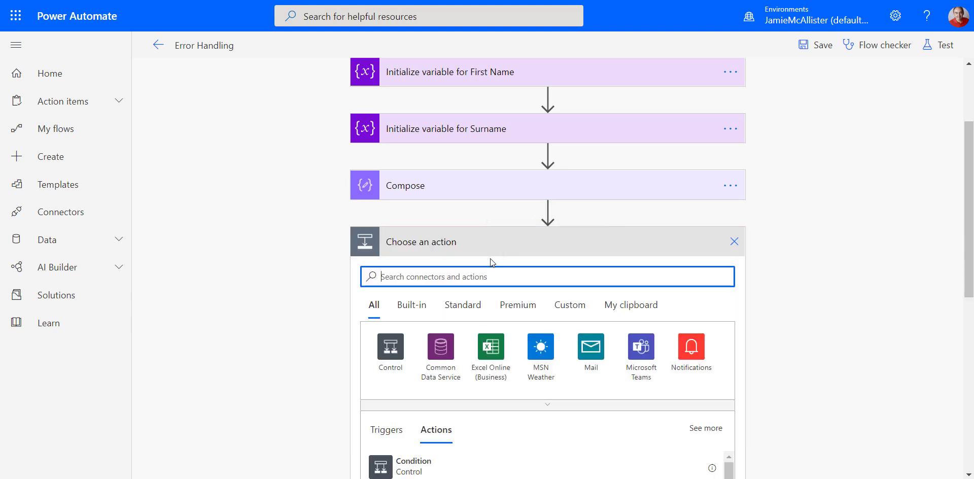
{"action": "type", "text": "initi"}
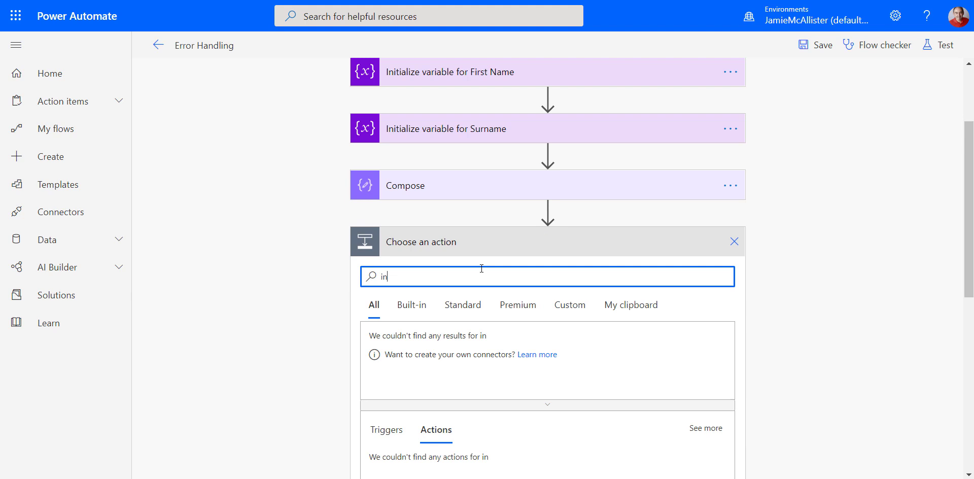
{"action": "scroll", "coordinate": [294, 275], "scroll_direction": "down", "scroll_amount": 2}
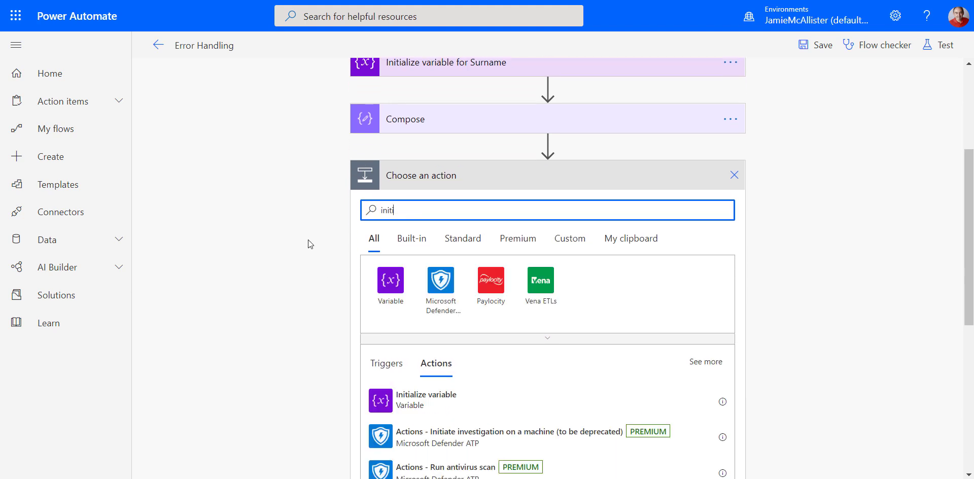
{"action": "left_click", "coordinate": [419, 395]}
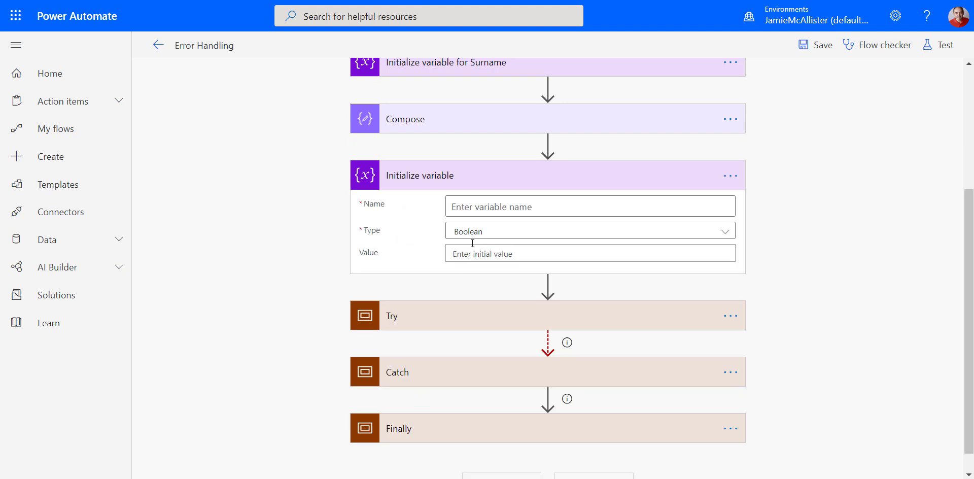
Name the new Boolean variable IsErrorCondition and set its initial value to the expression false
{"action": "left_click", "coordinate": [491, 205]}
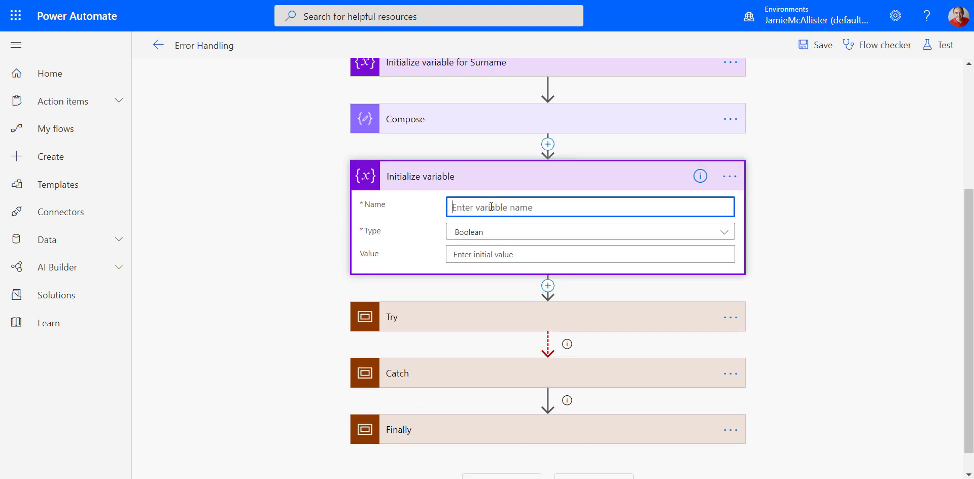
{"action": "type", "text": "IsErrorCondition"}
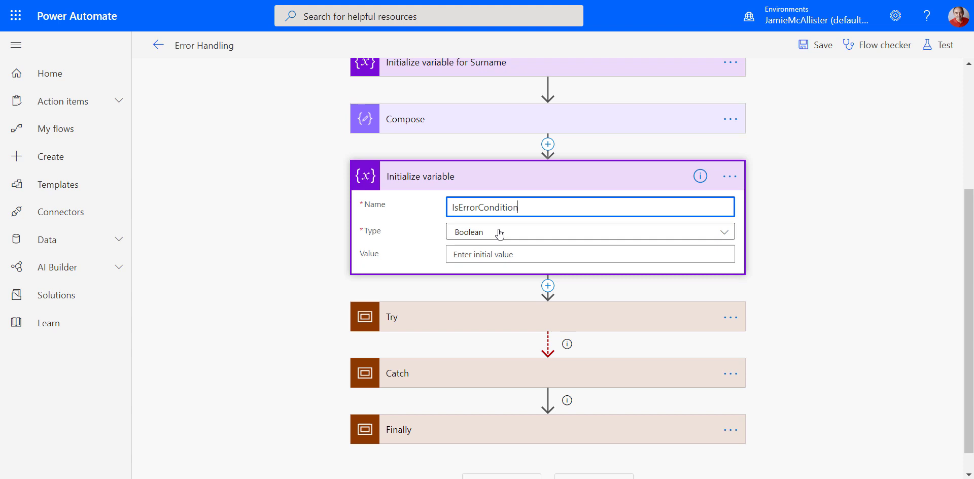
{"action": "left_click", "coordinate": [491, 252]}
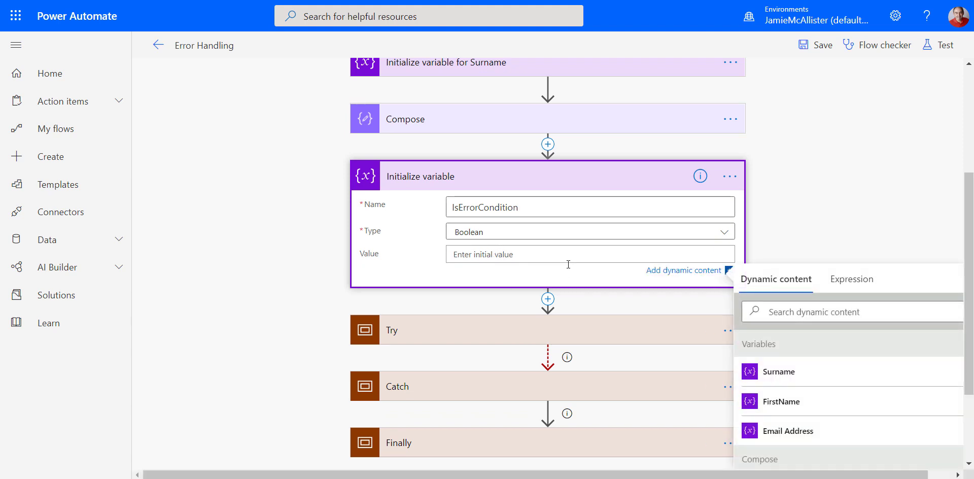
{"action": "left_click", "coordinate": [852, 278]}
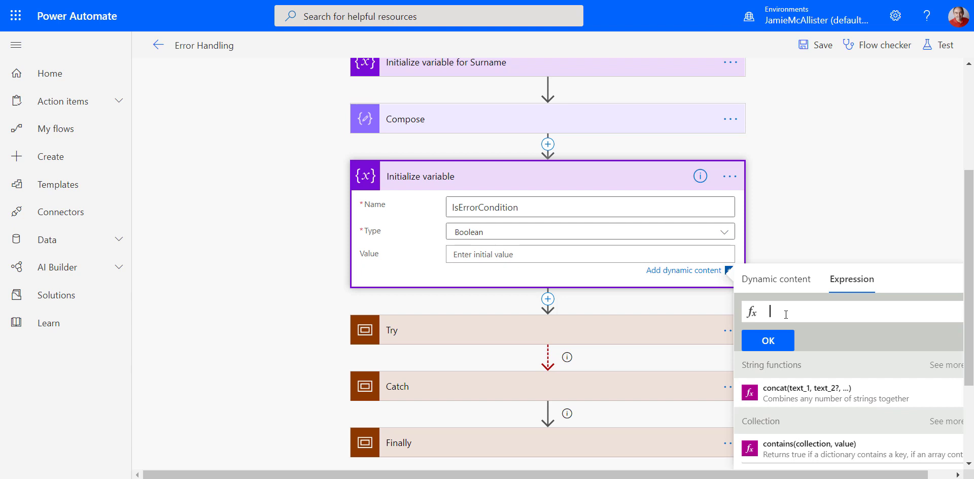
{"action": "type", "text": "false"}
{"action": "left_click", "coordinate": [785, 340]}
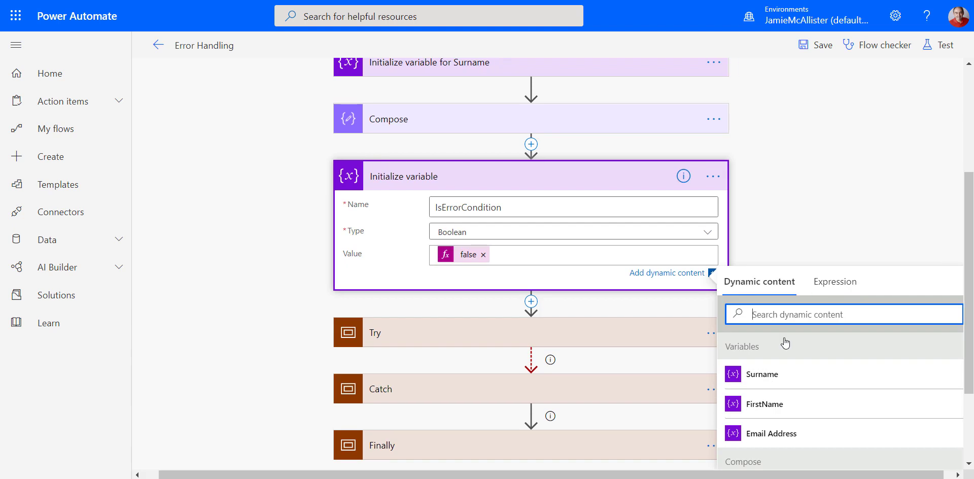
{"action": "left_click", "coordinate": [292, 251]}
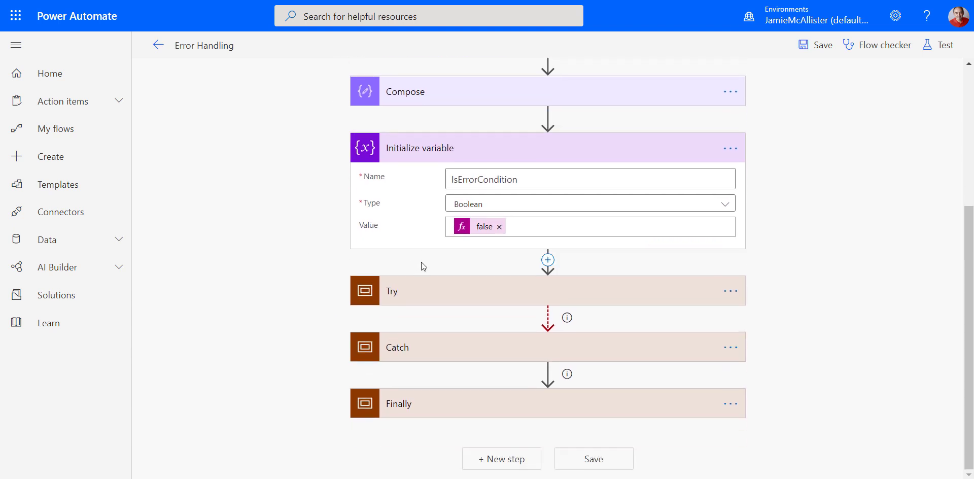
Add a Set variable action inside the Catch scope
{"action": "left_click", "coordinate": [452, 294]}
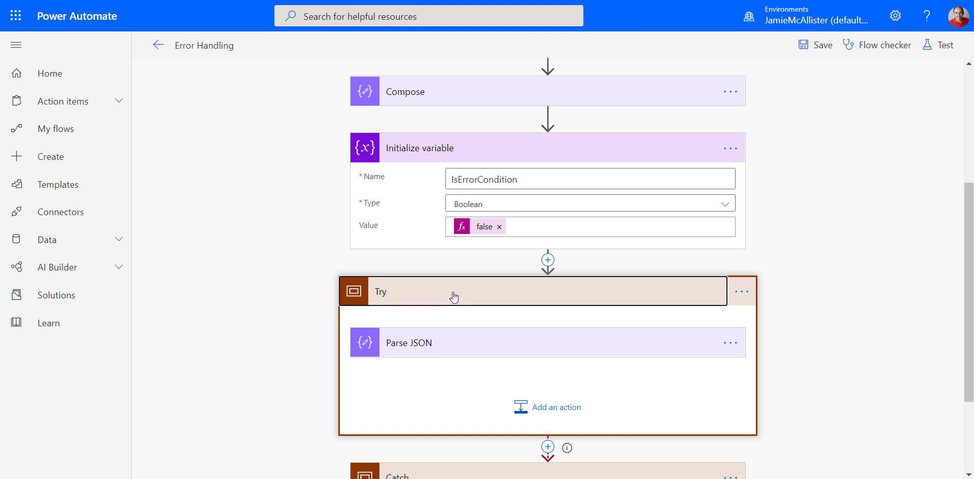
{"action": "scroll", "coordinate": [455, 327], "scroll_direction": "down", "scroll_amount": 3}
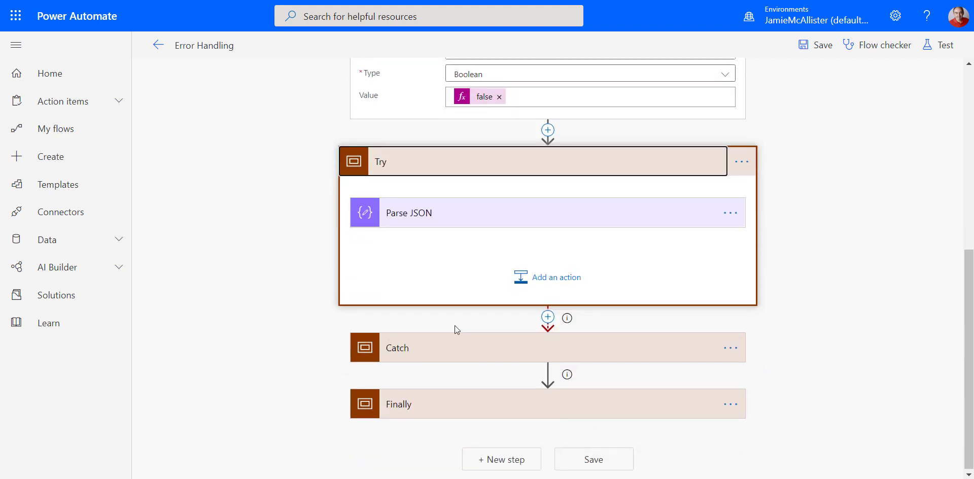
{"action": "left_click", "coordinate": [443, 353]}
{"action": "scroll", "coordinate": [456, 345], "scroll_direction": "down", "scroll_amount": 2}
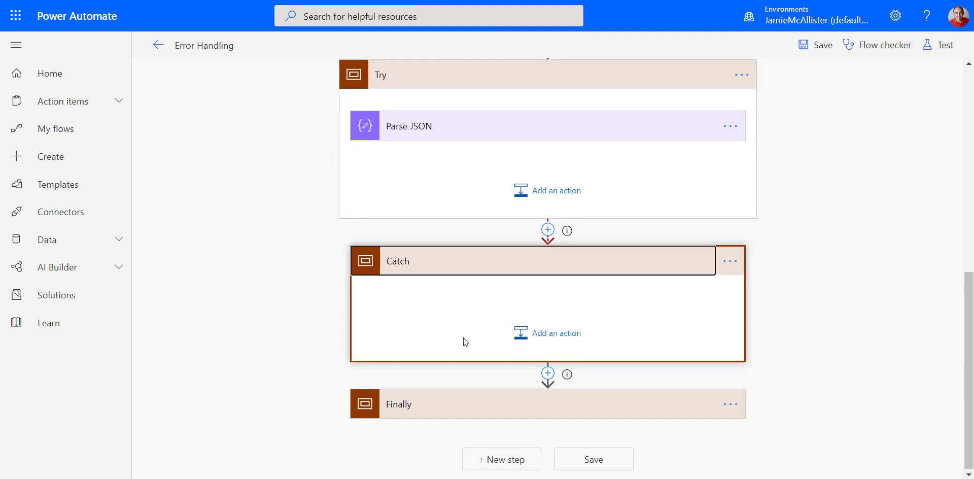
{"action": "left_click", "coordinate": [546, 339]}
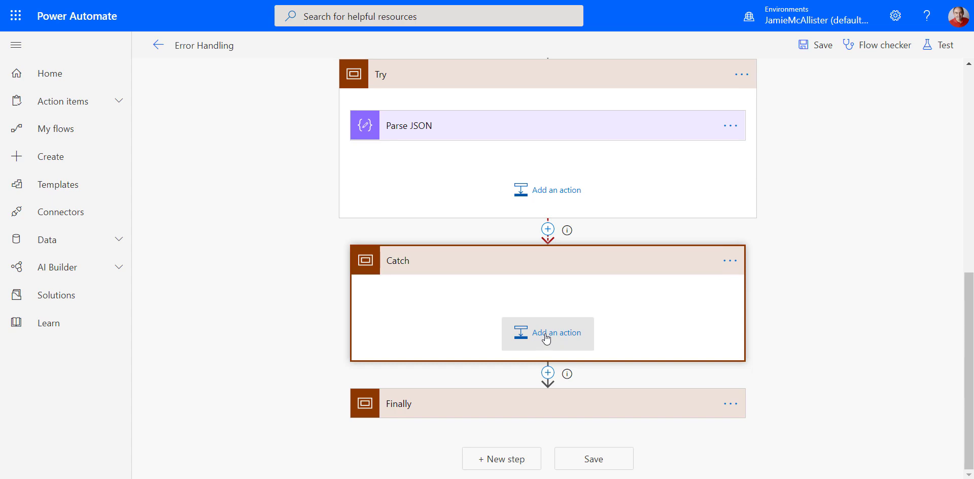
{"action": "type", "text": "set"}
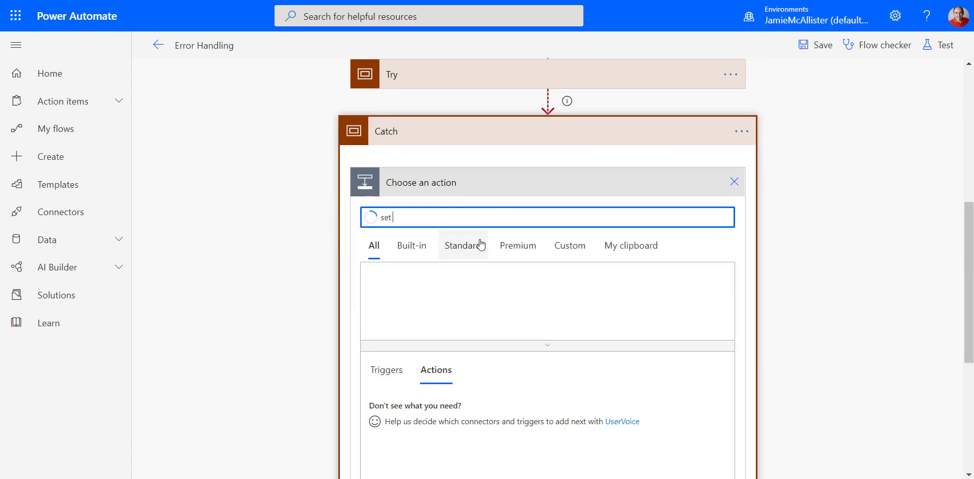
{"action": "scroll", "coordinate": [314, 297], "scroll_direction": "down", "scroll_amount": 3}
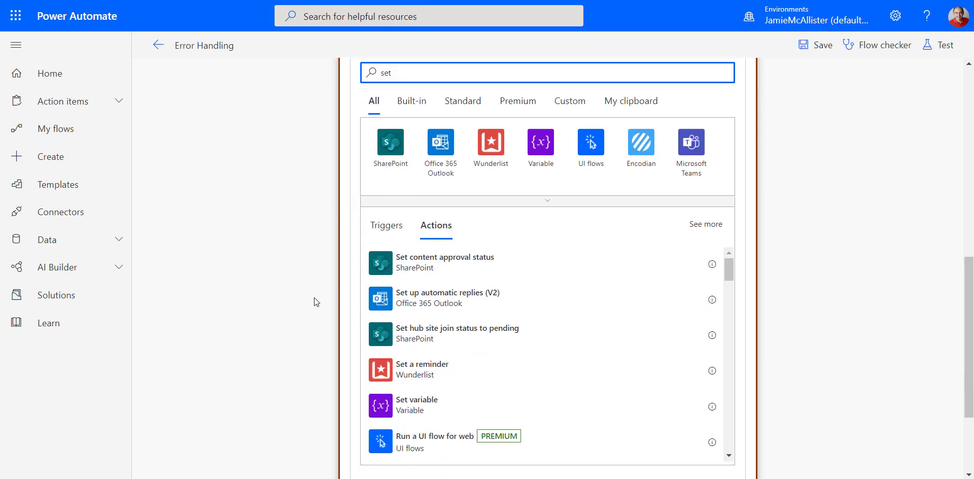
{"action": "left_click", "coordinate": [414, 395]}
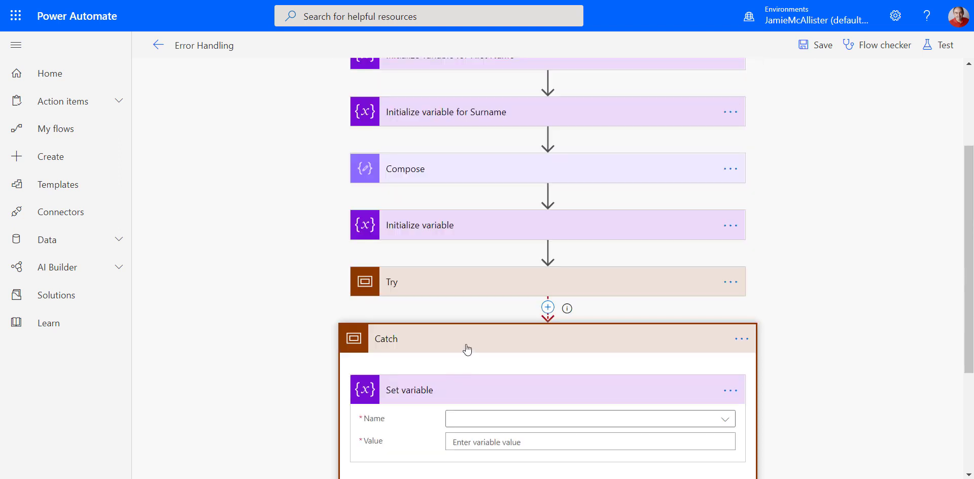
Make the Set variable action in Catch assign the expression true to IsErrorCondition
{"action": "scroll", "coordinate": [465, 344], "scroll_direction": "down", "scroll_amount": 3}
{"action": "left_click", "coordinate": [654, 280]}
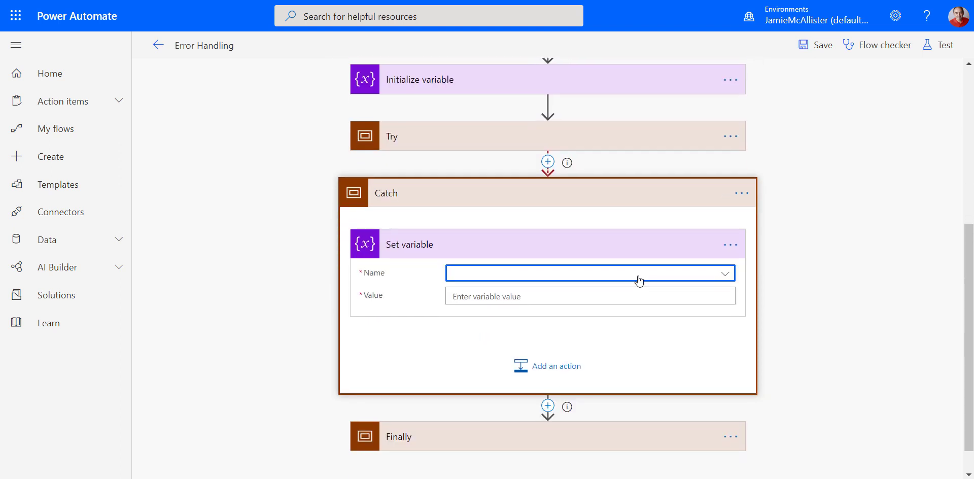
{"action": "left_click", "coordinate": [500, 318]}
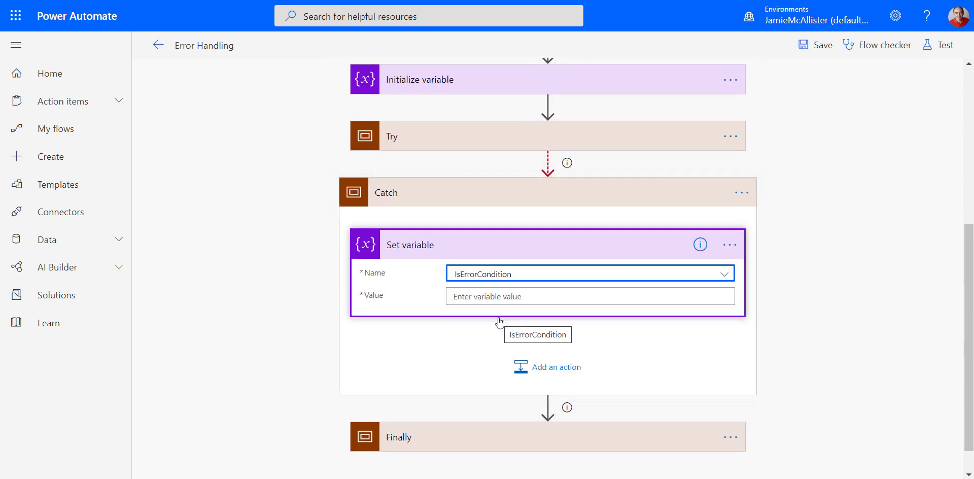
{"action": "left_click", "coordinate": [511, 297]}
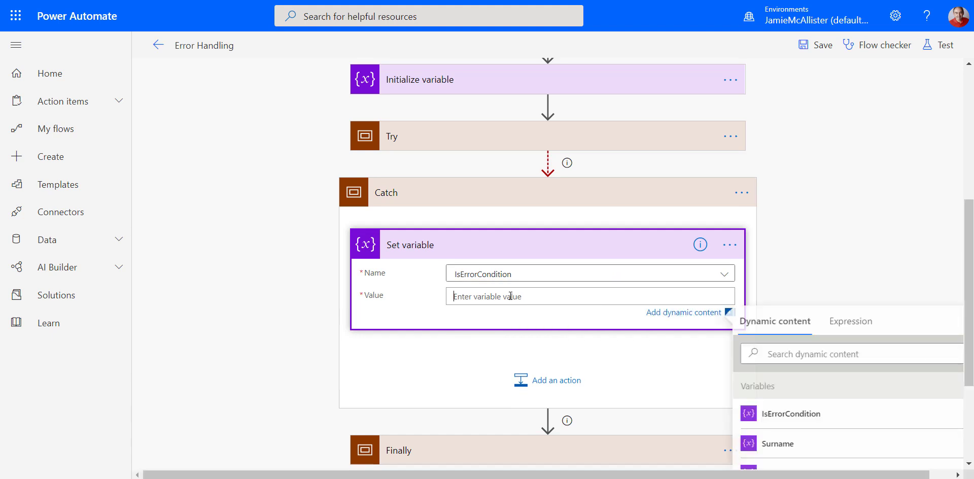
{"action": "left_click", "coordinate": [852, 321]}
{"action": "type", "text": "true"}
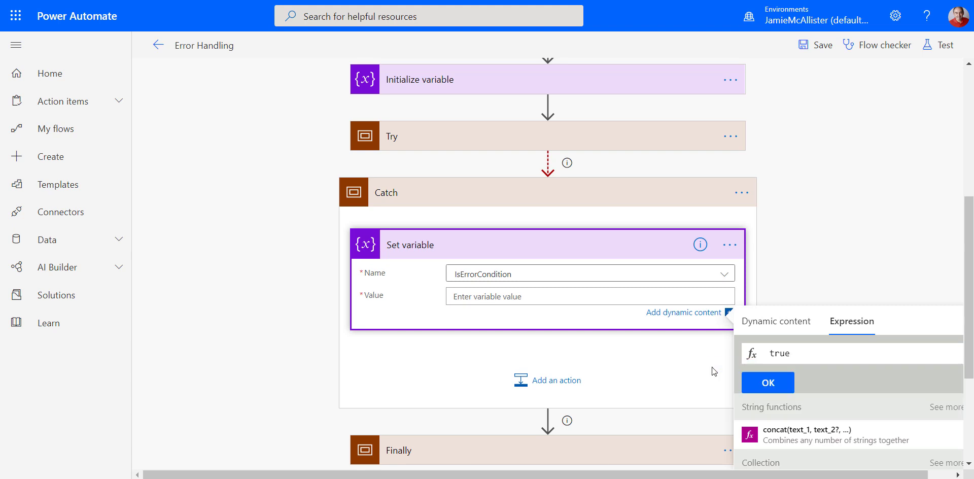
{"action": "left_click", "coordinate": [781, 387]}
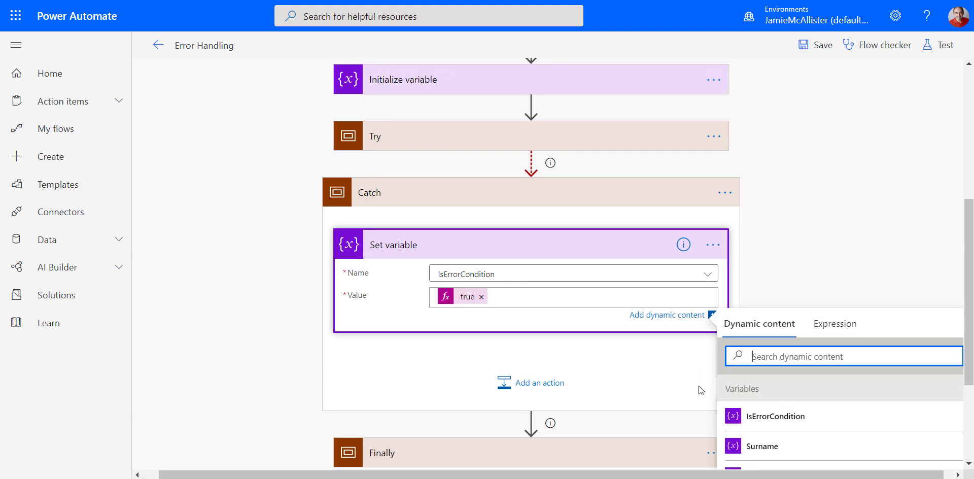
{"action": "left_click", "coordinate": [260, 289]}
Expand the Finally scope and add a Condition control inside it
{"action": "scroll", "coordinate": [280, 278], "scroll_direction": "down", "scroll_amount": 2}
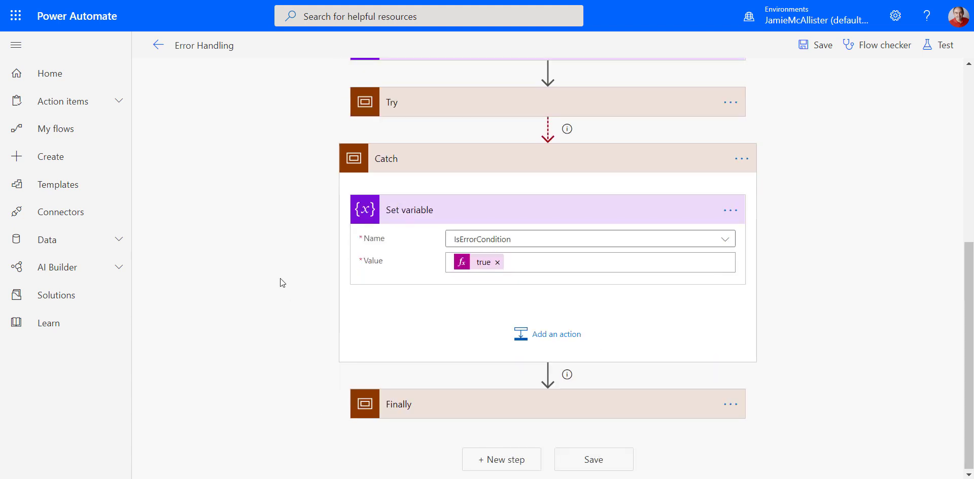
{"action": "left_click", "coordinate": [501, 401]}
{"action": "scroll", "coordinate": [238, 247], "scroll_direction": "down", "scroll_amount": 2}
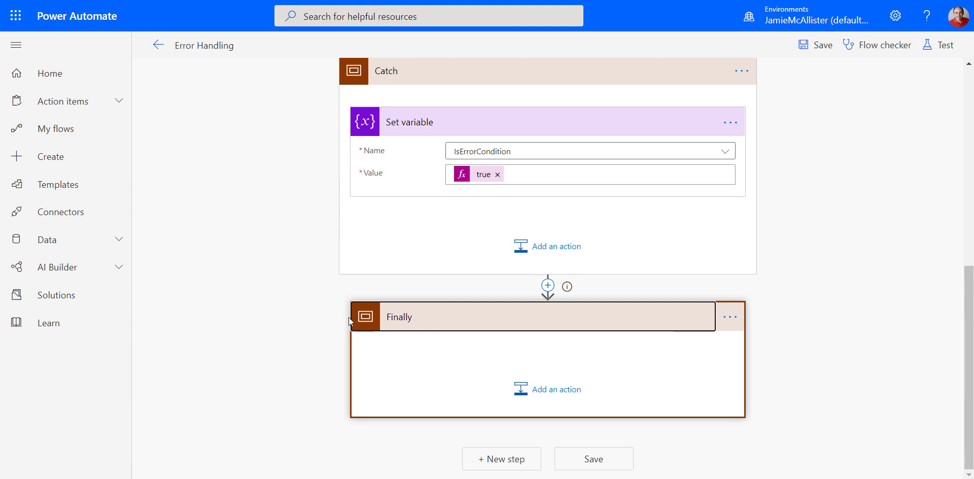
{"action": "left_click", "coordinate": [544, 394]}
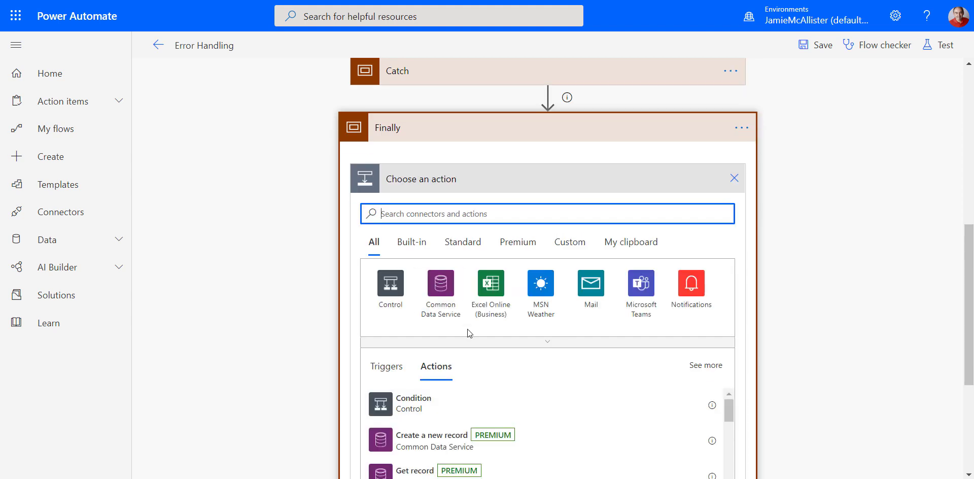
{"action": "left_click", "coordinate": [404, 399]}
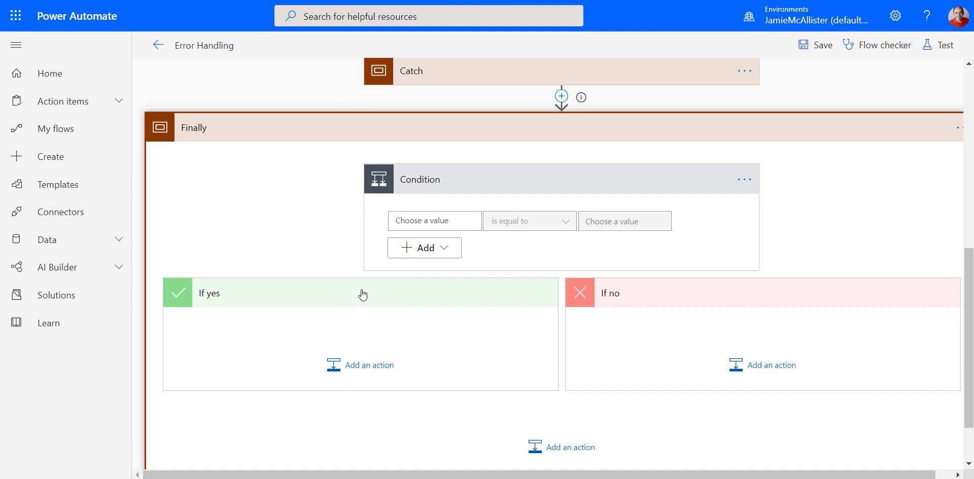
Set the condition in Finally to check whether IsErrorCondition is equal to the expression true
{"action": "left_click", "coordinate": [419, 222]}
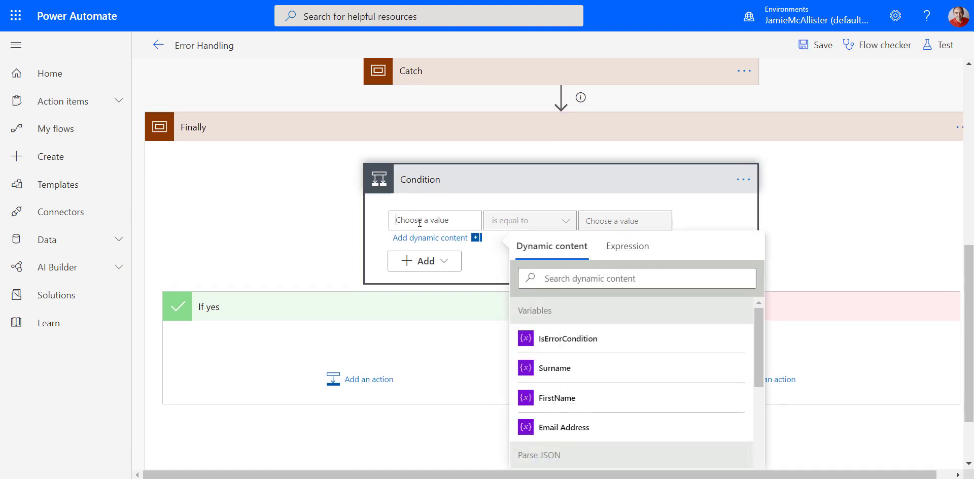
{"action": "left_click", "coordinate": [549, 338]}
{"action": "left_click", "coordinate": [630, 222]}
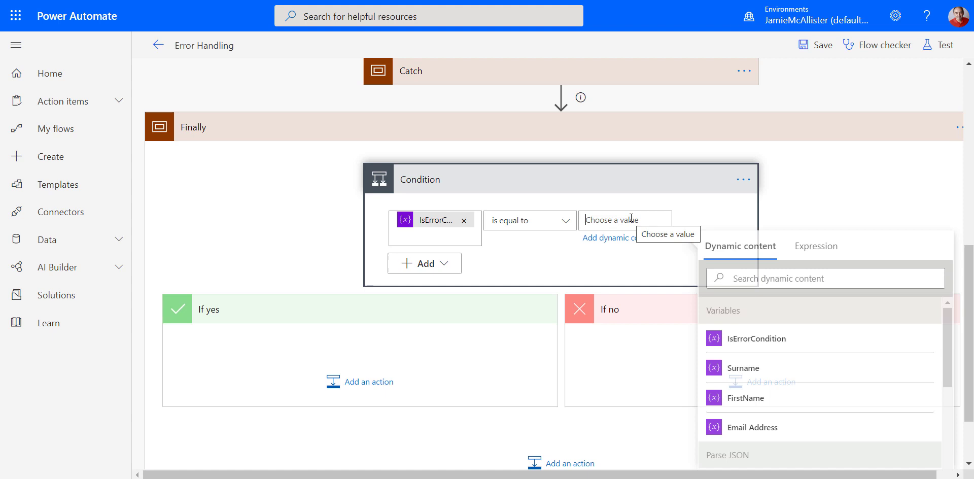
{"action": "left_click", "coordinate": [815, 250]}
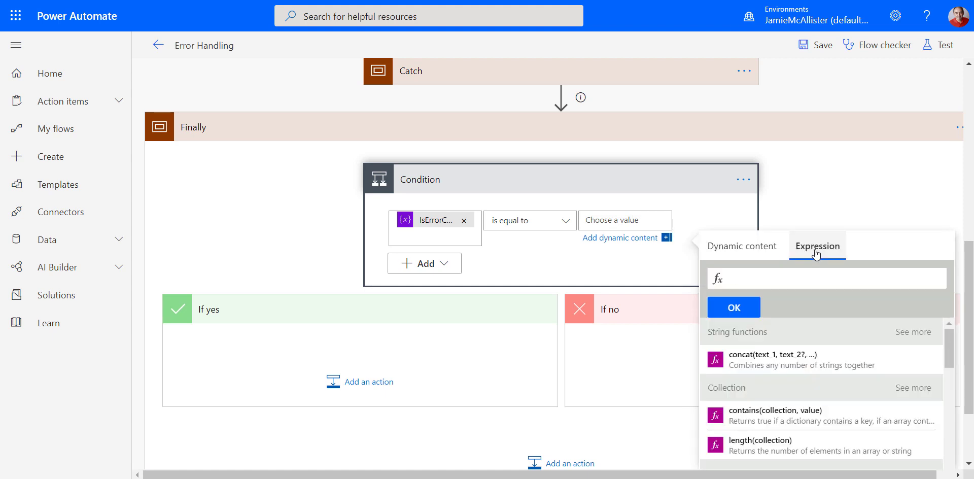
{"action": "type", "text": "true"}
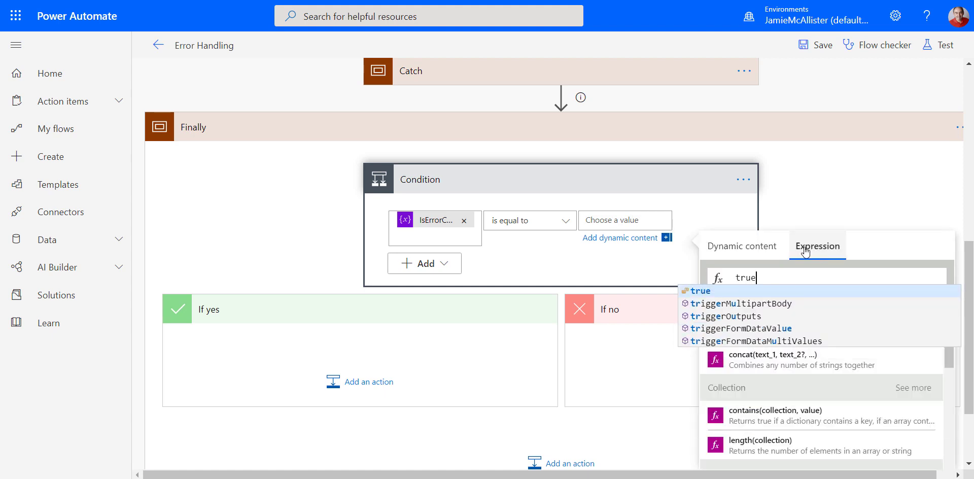
{"action": "left_click", "coordinate": [712, 292]}
{"action": "left_click", "coordinate": [715, 304]}
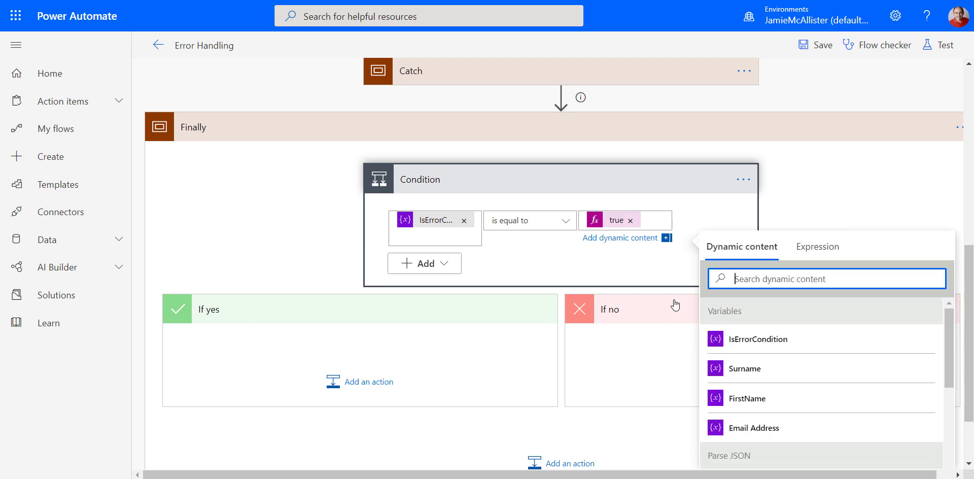
Add a Send me a mobile notification action to the If yes branch
{"action": "left_click", "coordinate": [358, 384]}
{"action": "scroll", "coordinate": [355, 365], "scroll_direction": "down", "scroll_amount": 4}
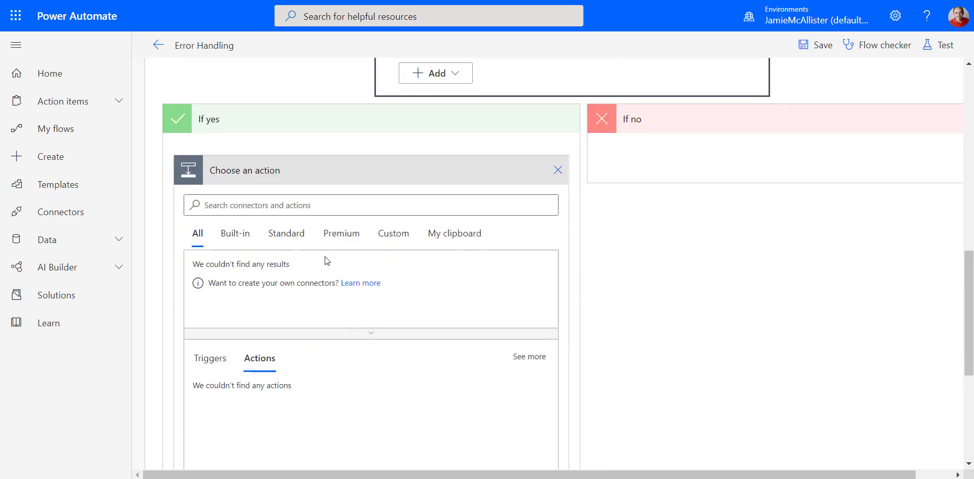
{"action": "left_click", "coordinate": [272, 206]}
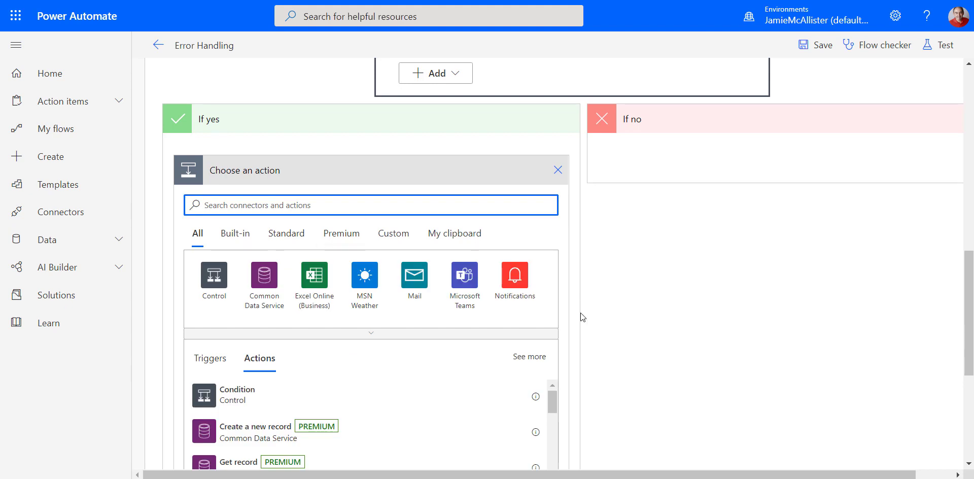
{"action": "left_click", "coordinate": [514, 276]}
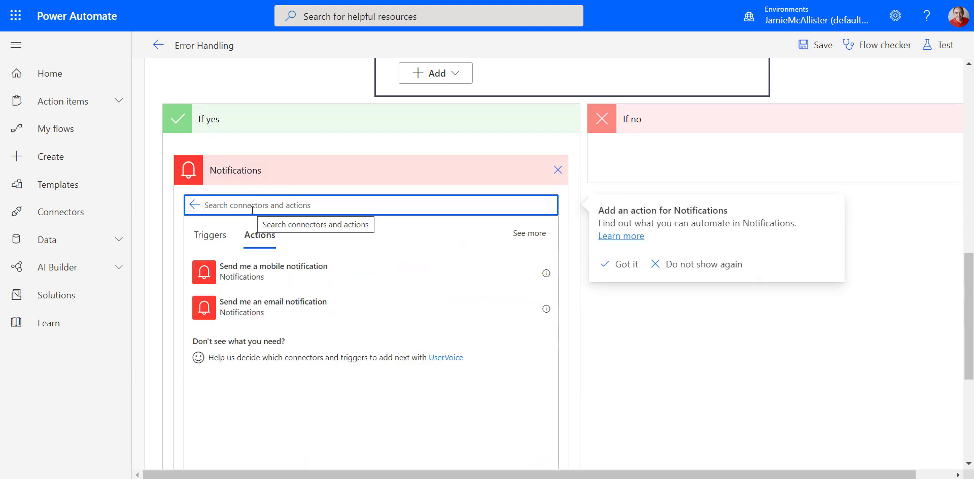
{"action": "left_click", "coordinate": [238, 276]}
Set the If yes notification text to "The action failed for user" followed by the FirstName and Surname variables
{"action": "left_click", "coordinate": [329, 256]}
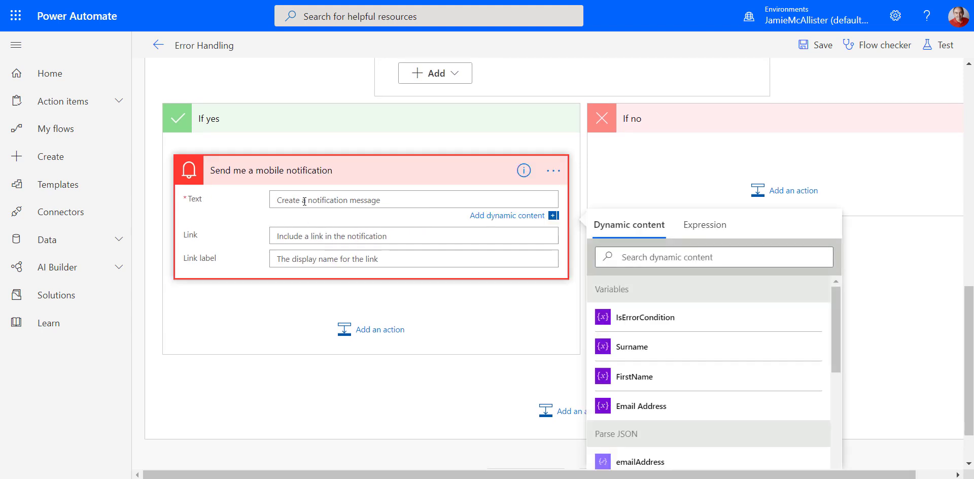
{"action": "type", "text": "The action failed"}
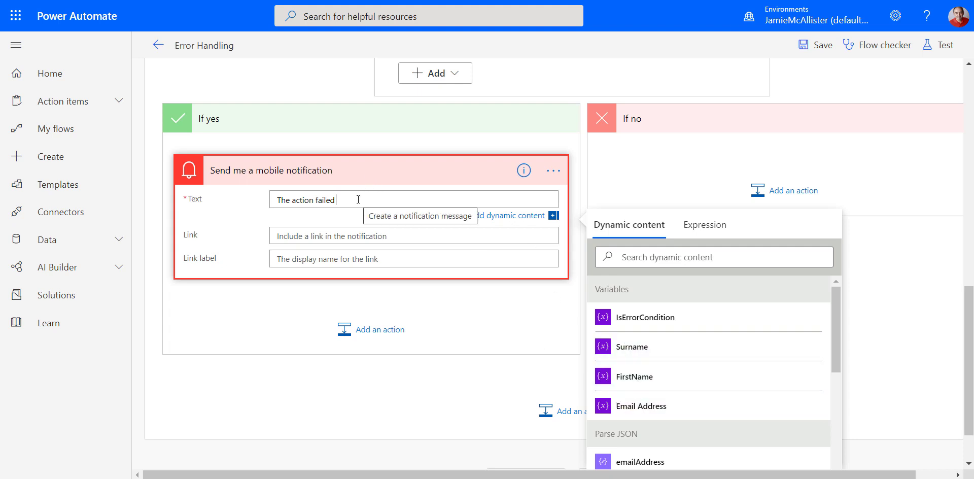
{"action": "type", "text": "for us"}
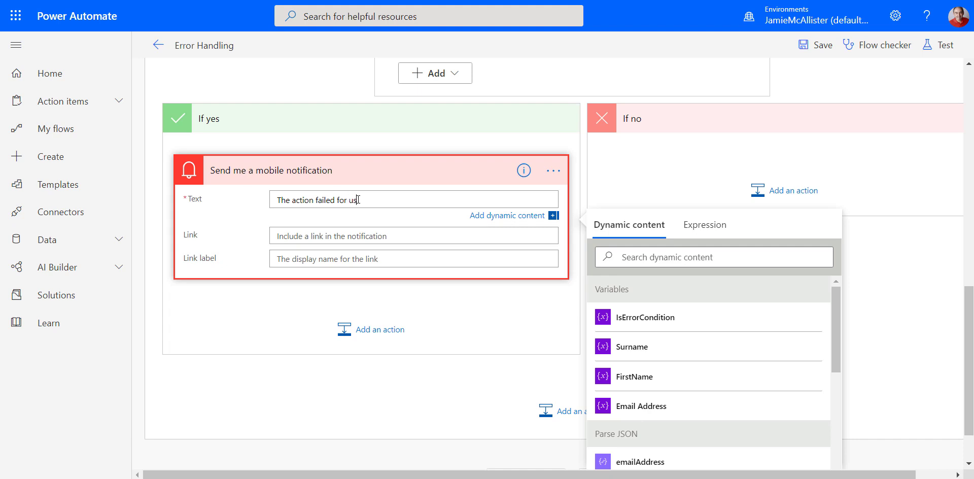
{"action": "type", "text": "er"}
{"action": "left_click", "coordinate": [609, 376]}
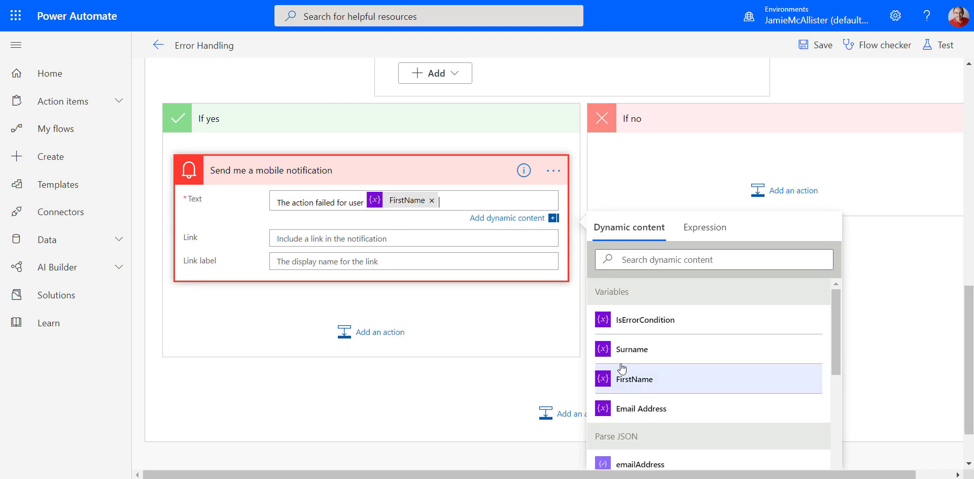
{"action": "left_click", "coordinate": [623, 356]}
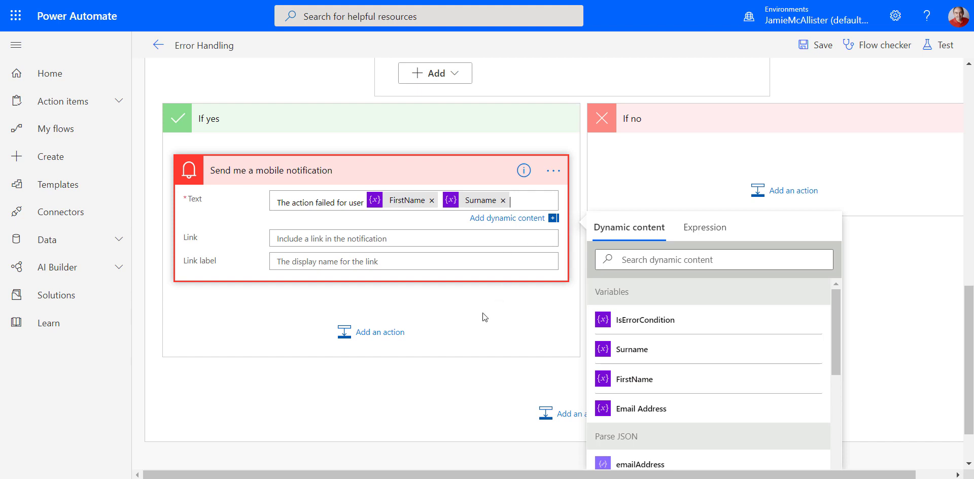
{"action": "left_click", "coordinate": [349, 378]}
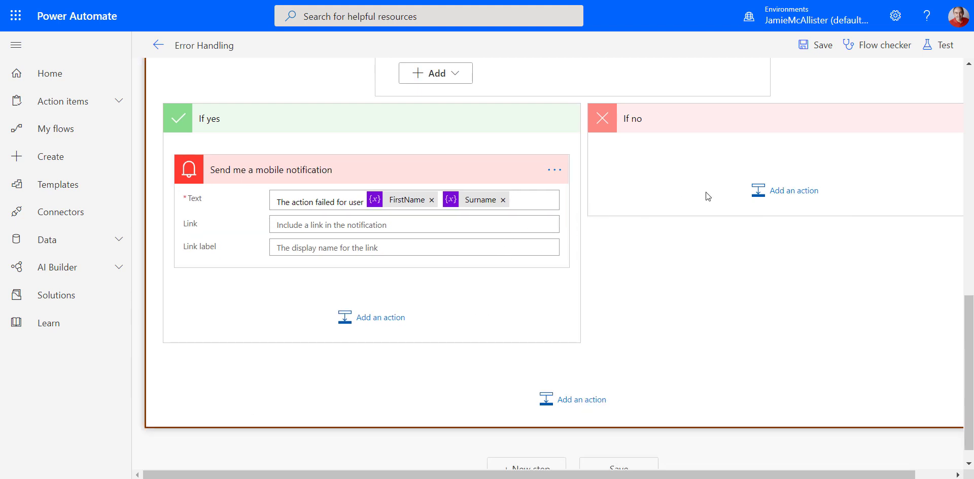
Add a Send me a mobile notification action to the If no branch
{"action": "left_click", "coordinate": [771, 194]}
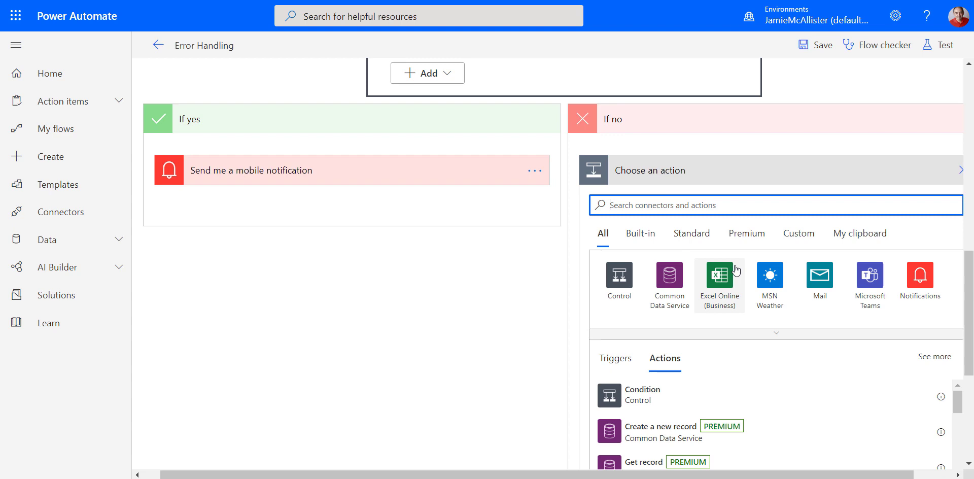
{"action": "left_click", "coordinate": [901, 294]}
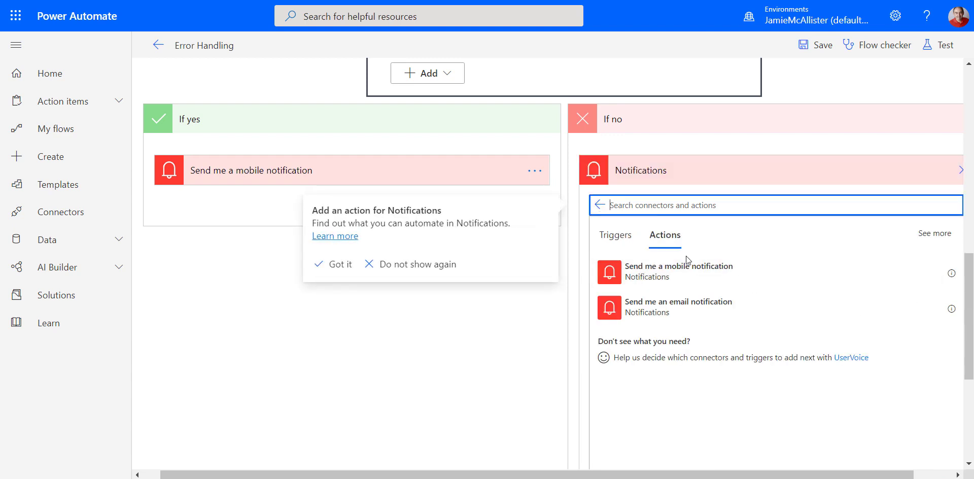
{"action": "left_click", "coordinate": [659, 275]}
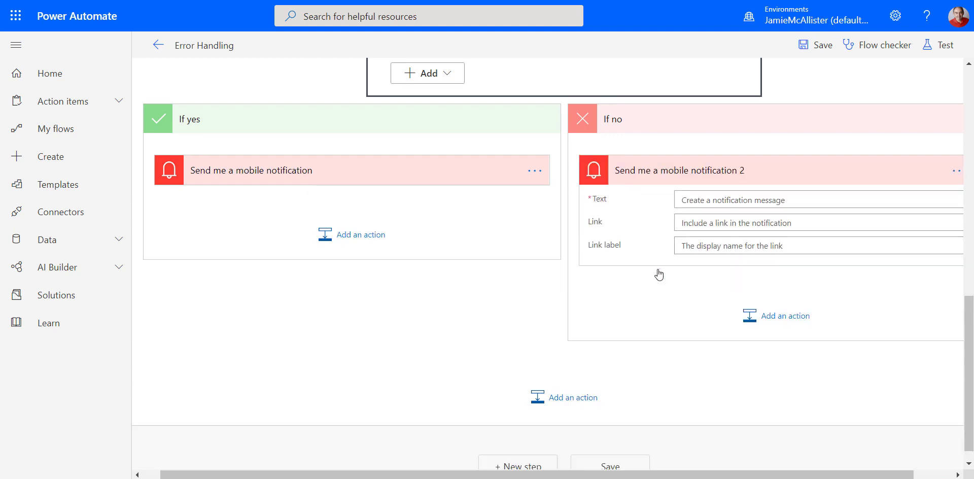
Set the If no notification text to "Success for user" followed by the FirstName and Surname variables
{"action": "left_click", "coordinate": [702, 201]}
{"action": "type", "text": "Success for user"}
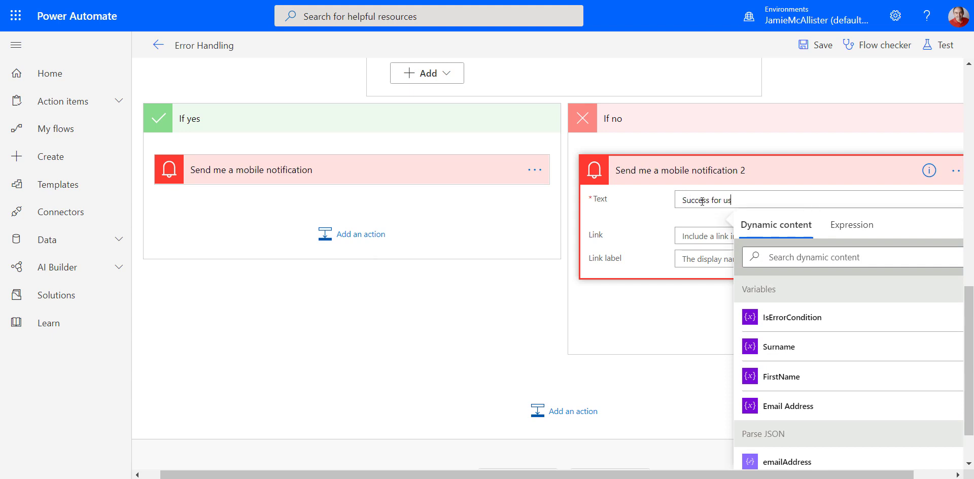
{"action": "left_click", "coordinate": [781, 376]}
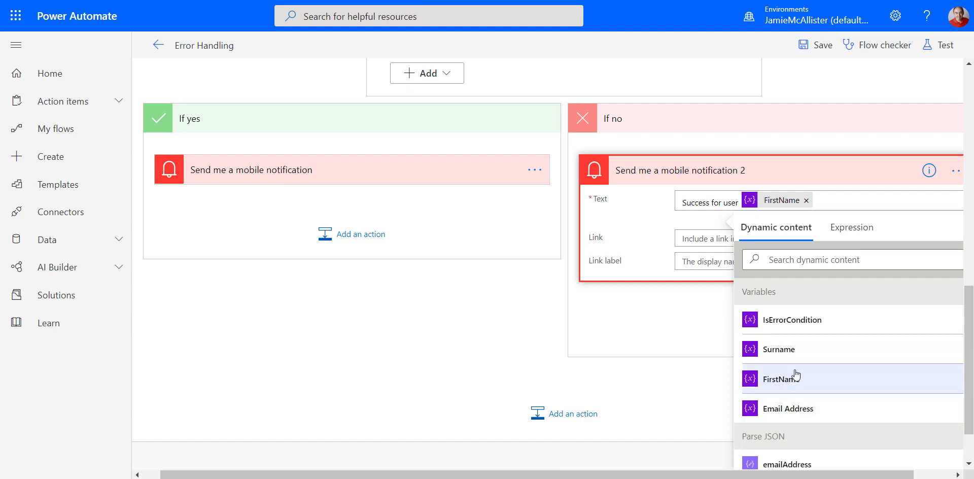
{"action": "left_click", "coordinate": [789, 350]}
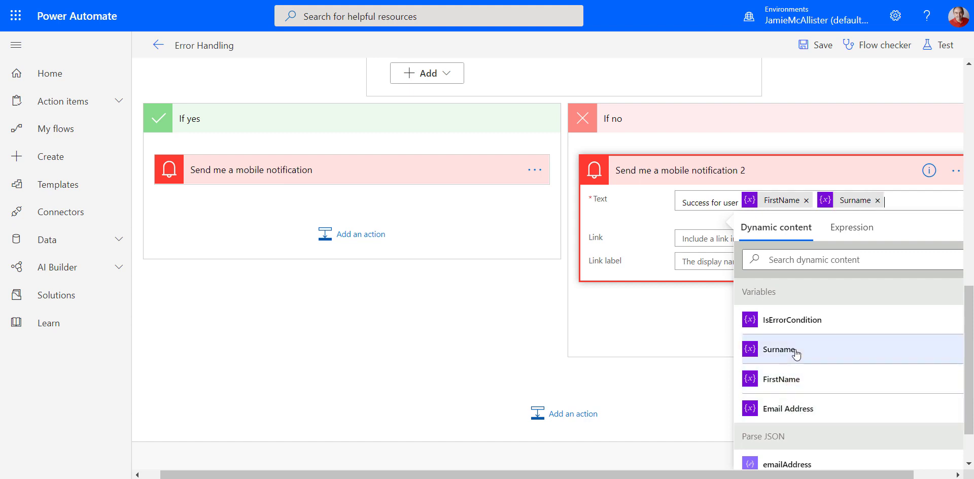
{"action": "left_click", "coordinate": [546, 325]}
Save the flow and run a test, performing the trigger action manually
{"action": "left_click", "coordinate": [818, 44]}
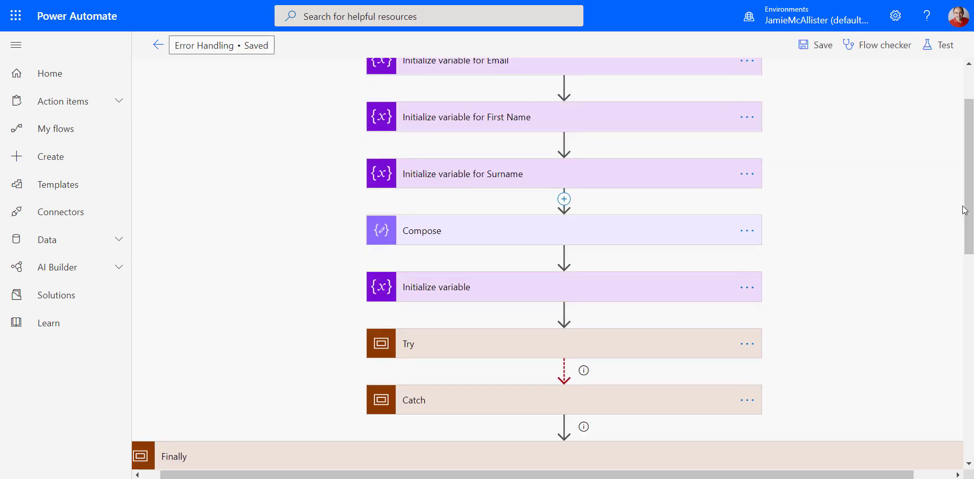
{"action": "left_click", "coordinate": [945, 50]}
{"action": "left_click", "coordinate": [812, 77]}
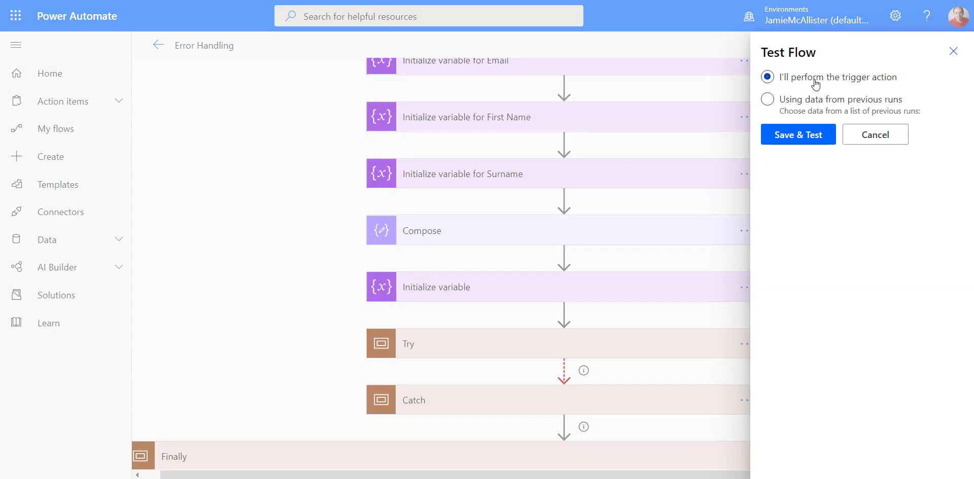
{"action": "left_click", "coordinate": [810, 136]}
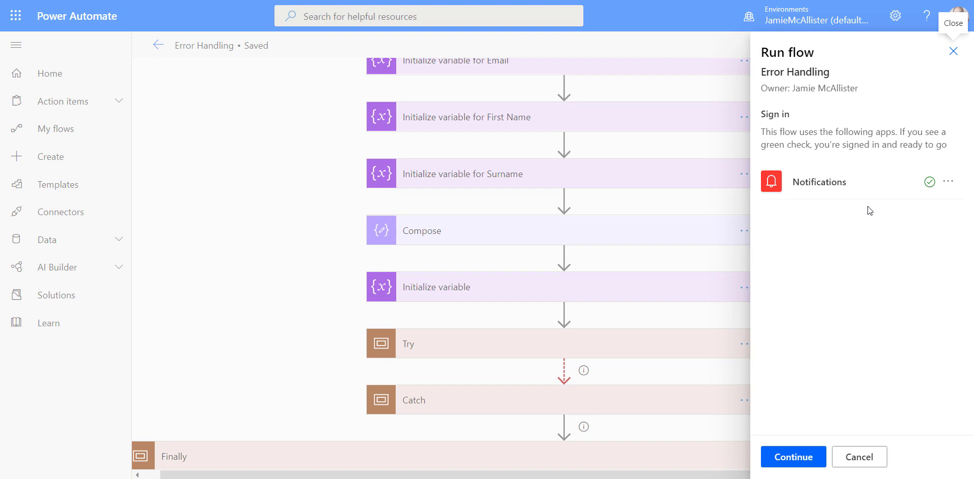
{"action": "left_click", "coordinate": [794, 457]}
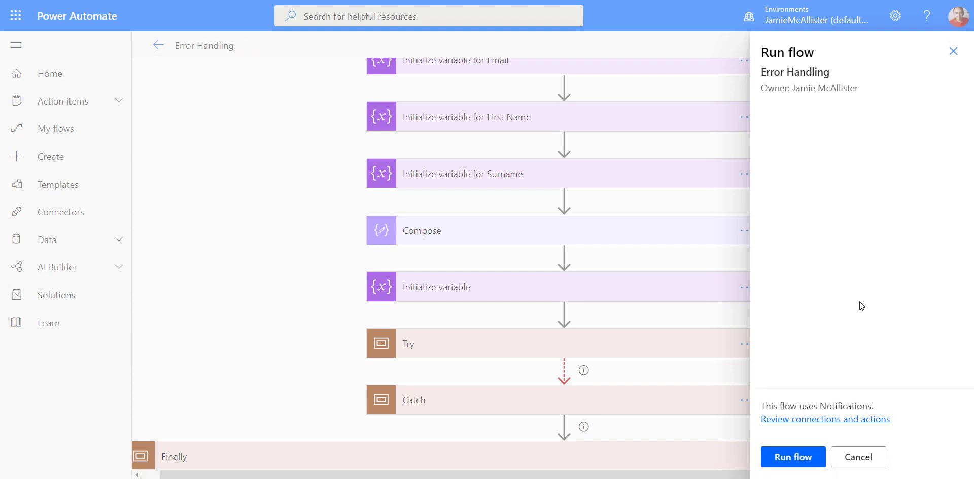
{"action": "left_click", "coordinate": [809, 453]}
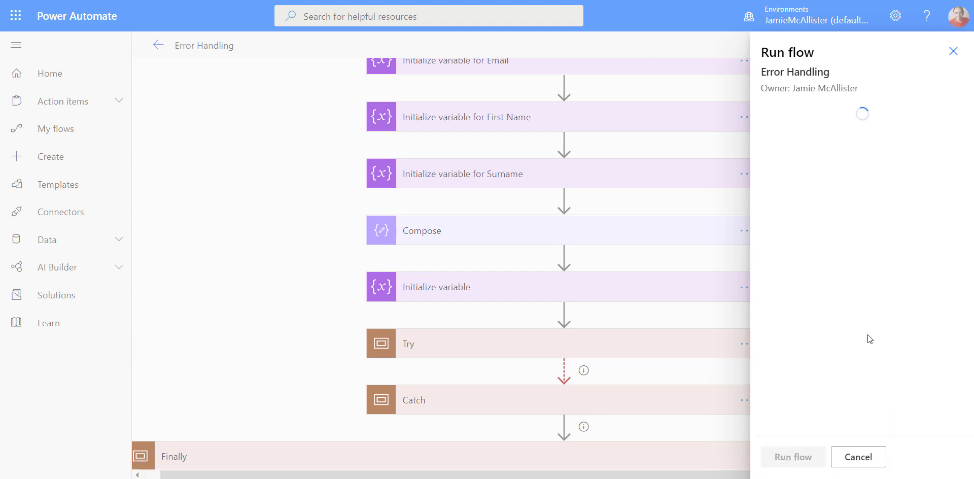
{"action": "left_click", "coordinate": [804, 456]}
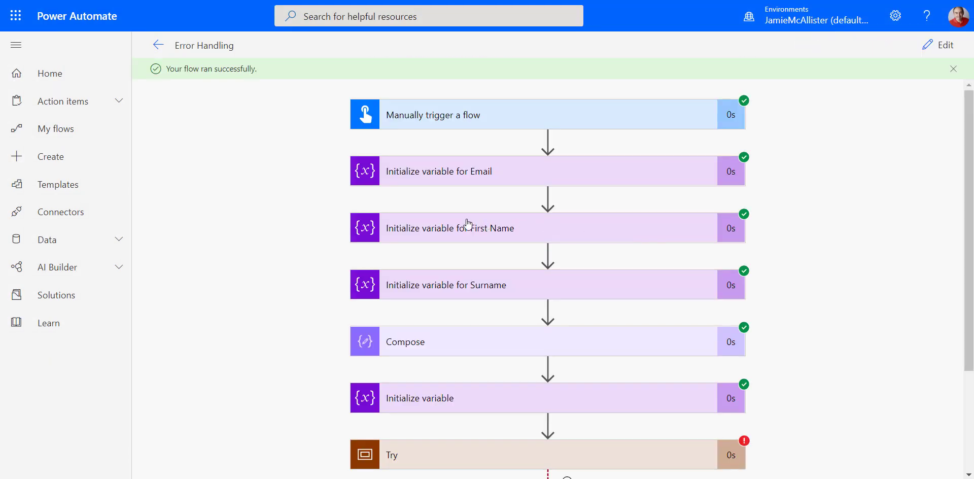
Examine the run results of the Try, Catch and Finally scopes and the actions inside them
{"action": "scroll", "coordinate": [483, 254], "scroll_direction": "down", "scroll_amount": 3}
{"action": "left_click", "coordinate": [485, 314]}
{"action": "scroll", "coordinate": [282, 282], "scroll_direction": "down", "scroll_amount": 2}
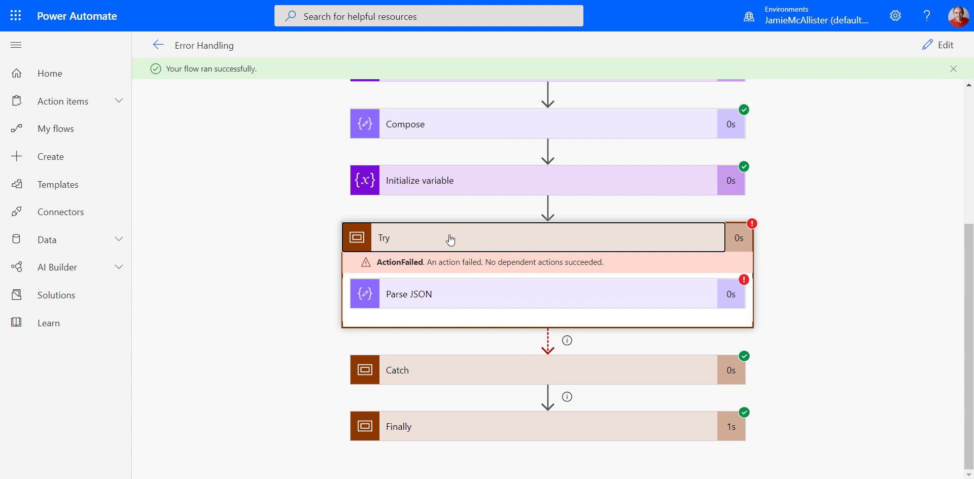
{"action": "left_click", "coordinate": [474, 381]}
{"action": "scroll", "coordinate": [430, 355], "scroll_direction": "down", "scroll_amount": 1}
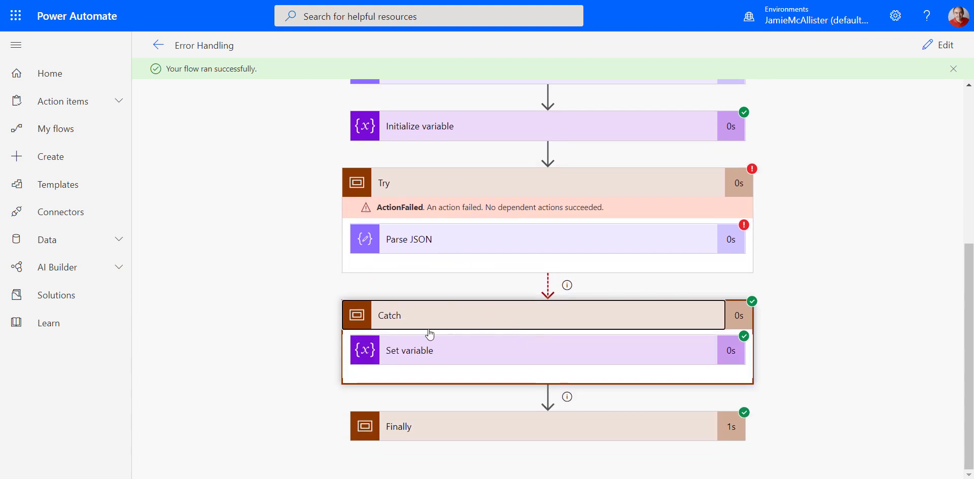
{"action": "left_click", "coordinate": [443, 430]}
{"action": "scroll", "coordinate": [331, 284], "scroll_direction": "down", "scroll_amount": 1}
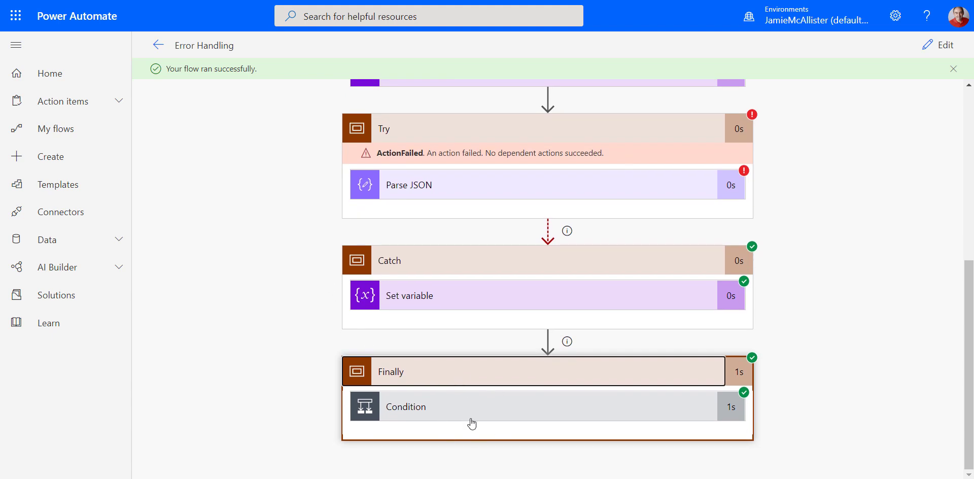
{"action": "left_click", "coordinate": [534, 419]}
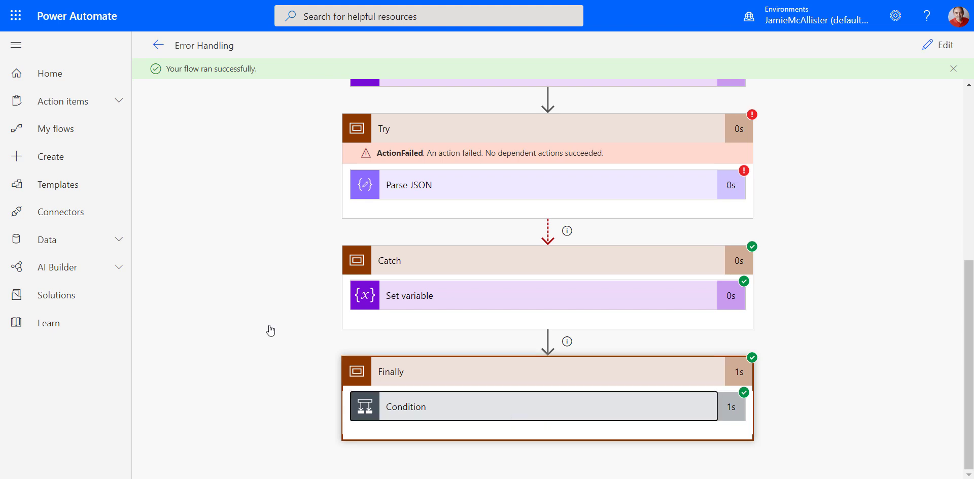